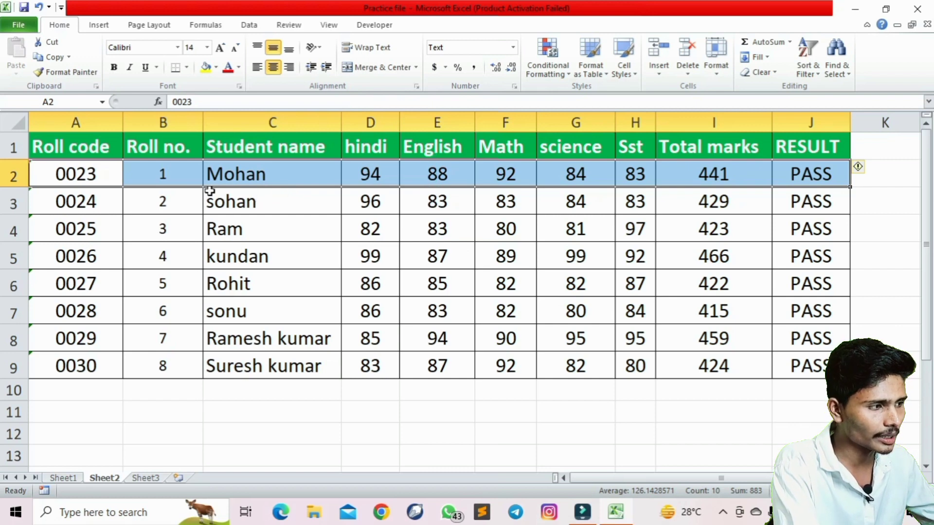
Insert a blank row at row 3, above roll code 0024, and another at row 5, above roll code 0025.
left_click_drag(102, 200, 844, 204)
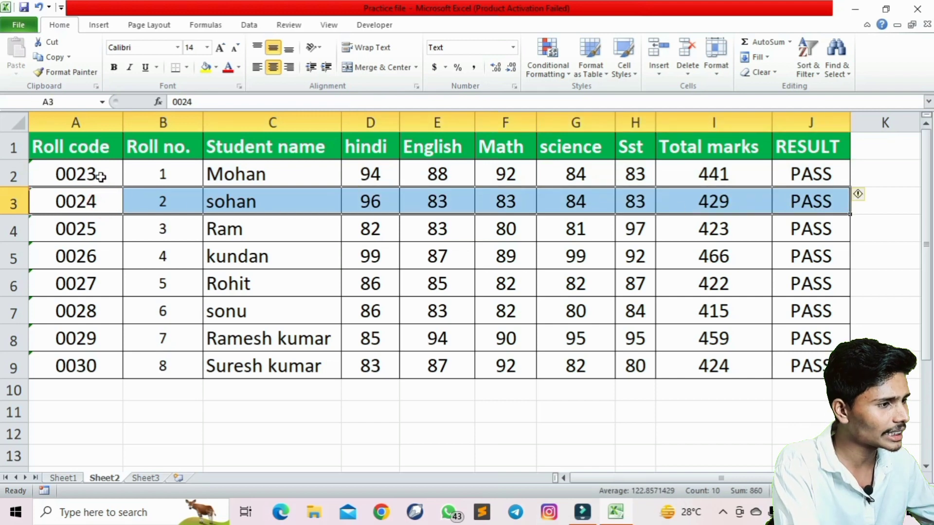
left_click_drag(98, 174, 800, 176)
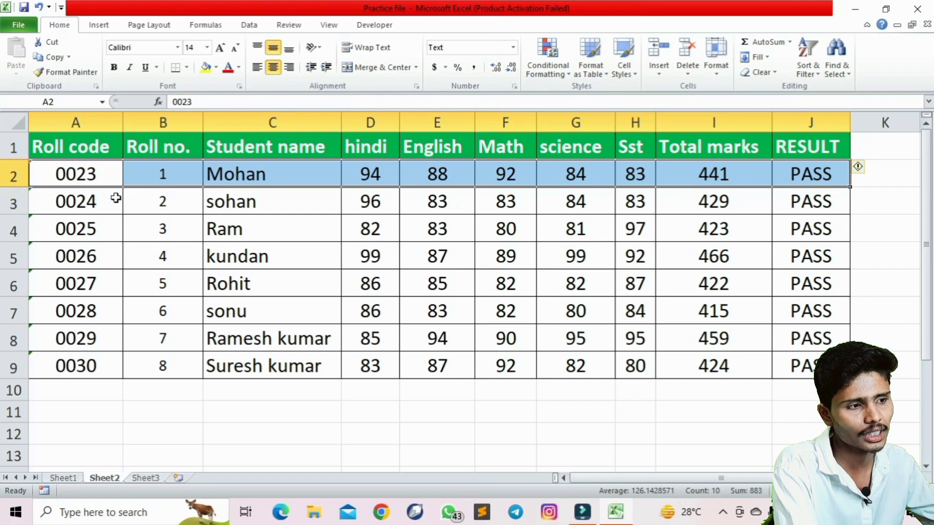
left_click(22, 201)
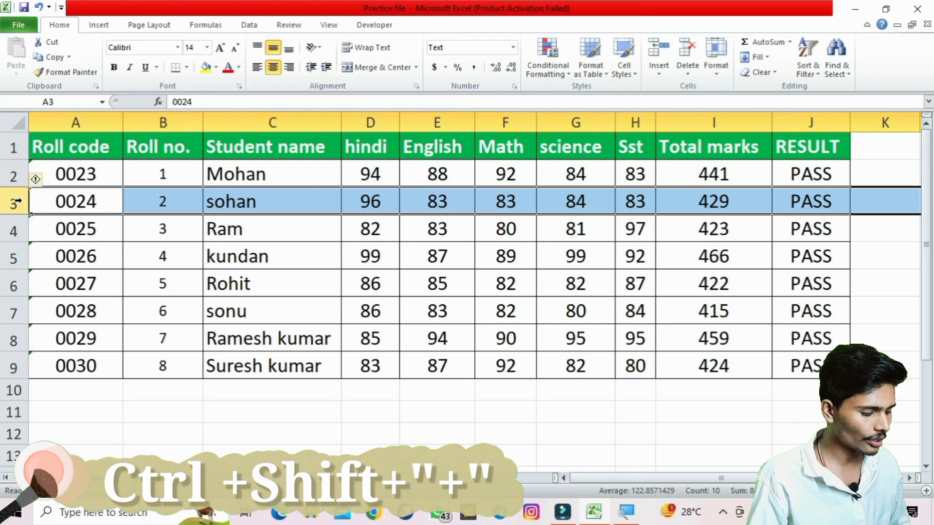
key("ctrl+shift+plus")
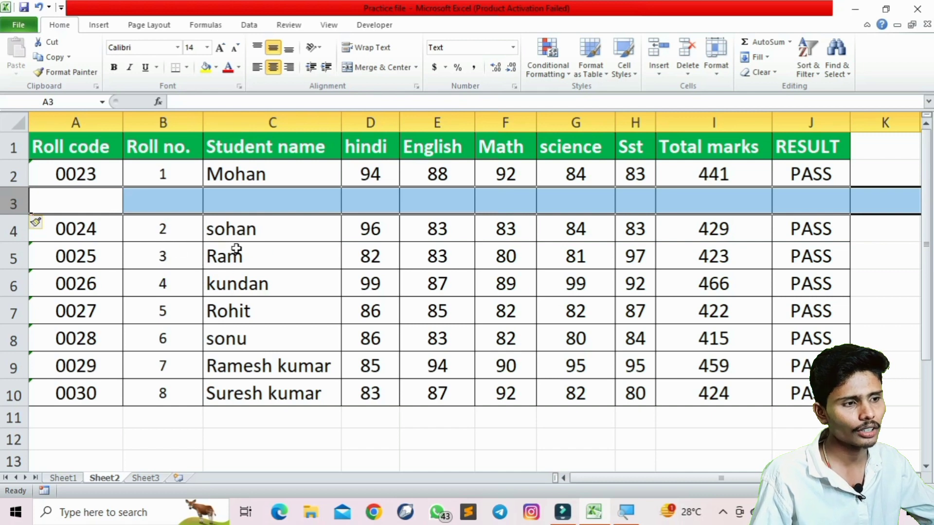
left_click(9, 256)
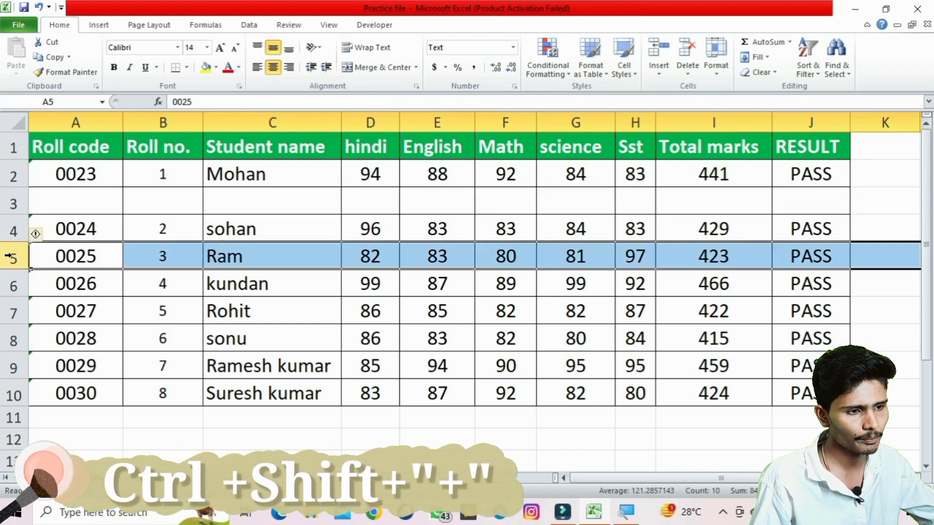
key("ctrl+shift+plus")
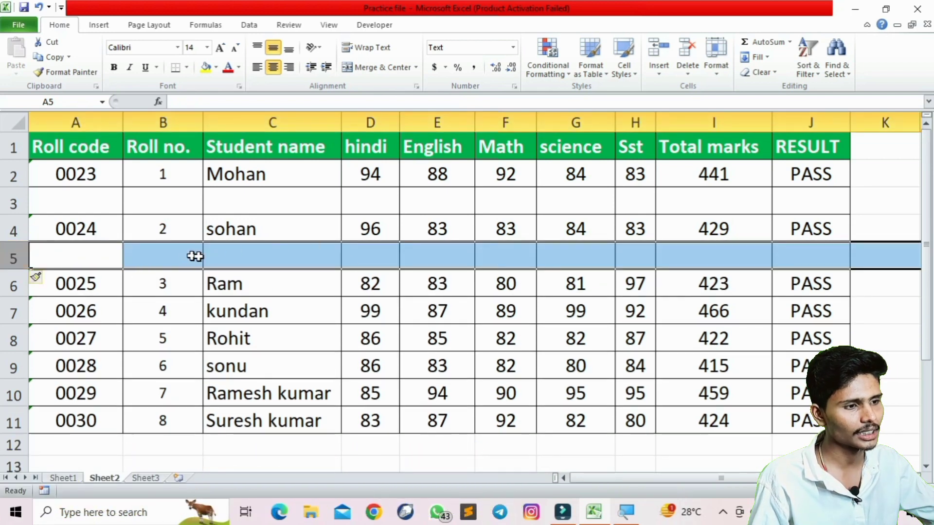
left_click(328, 257)
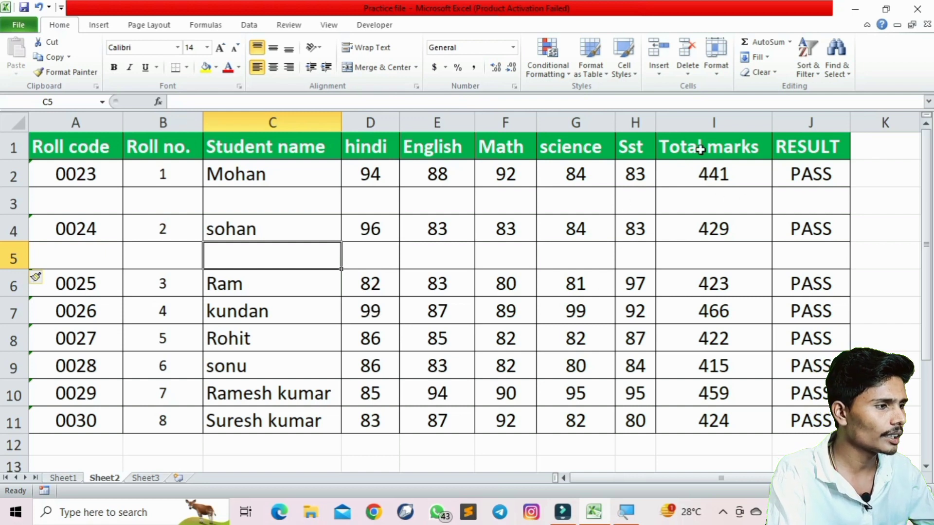
Insert a blank column between the Total marks and RESULT columns.
left_click_drag(699, 151, 703, 418)
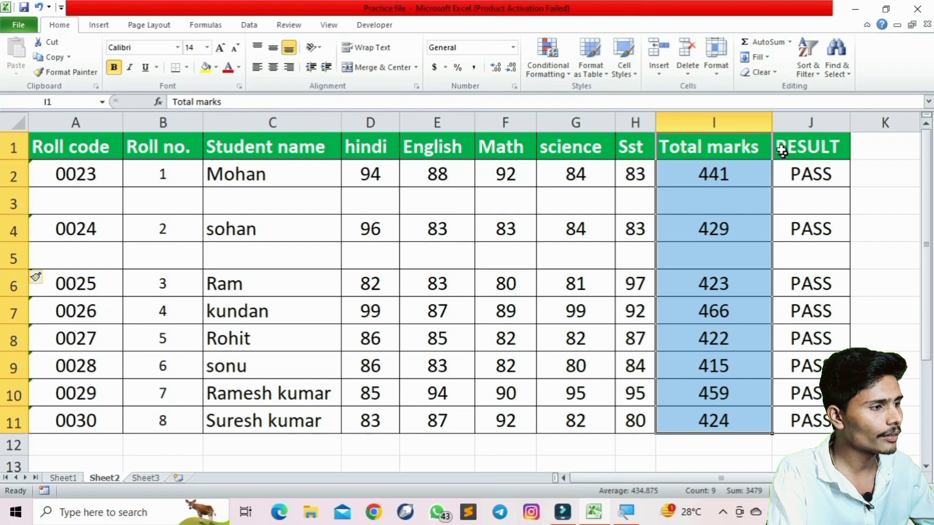
left_click(732, 144)
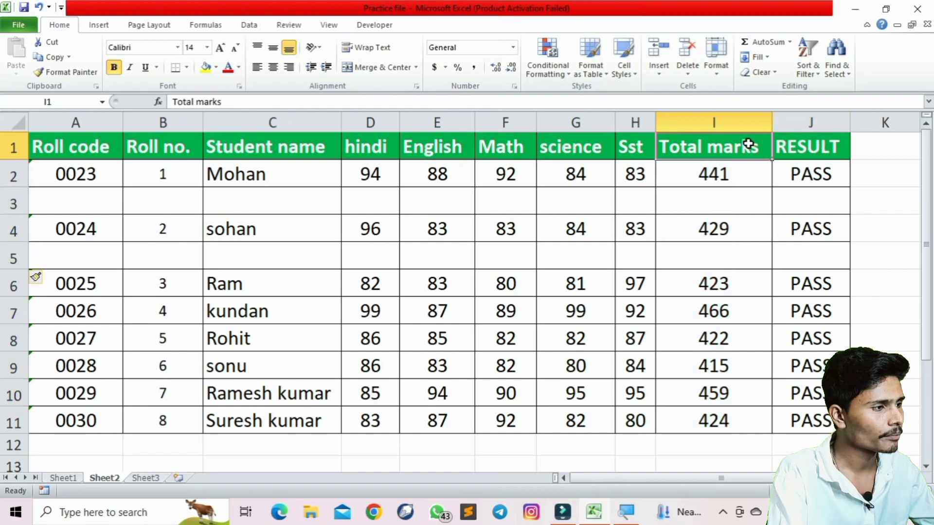
left_click(826, 120)
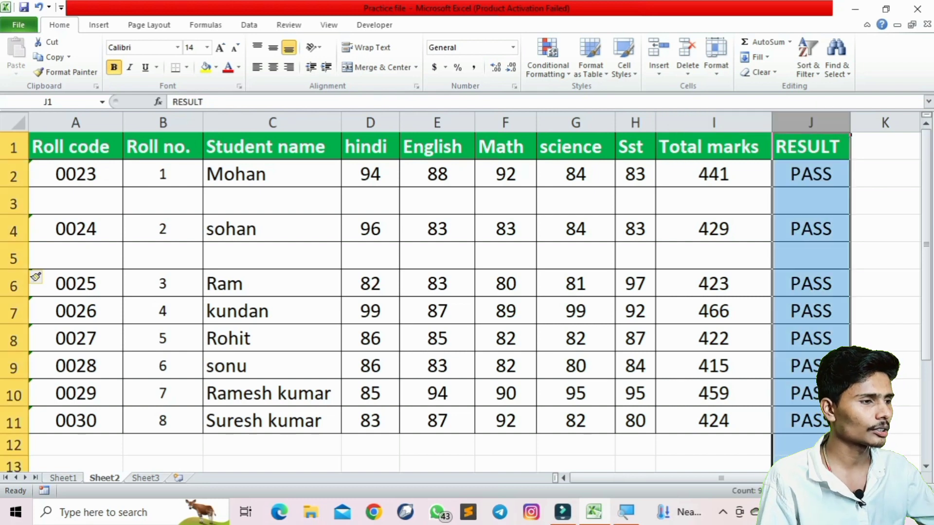
key("ctrl+shift+equal")
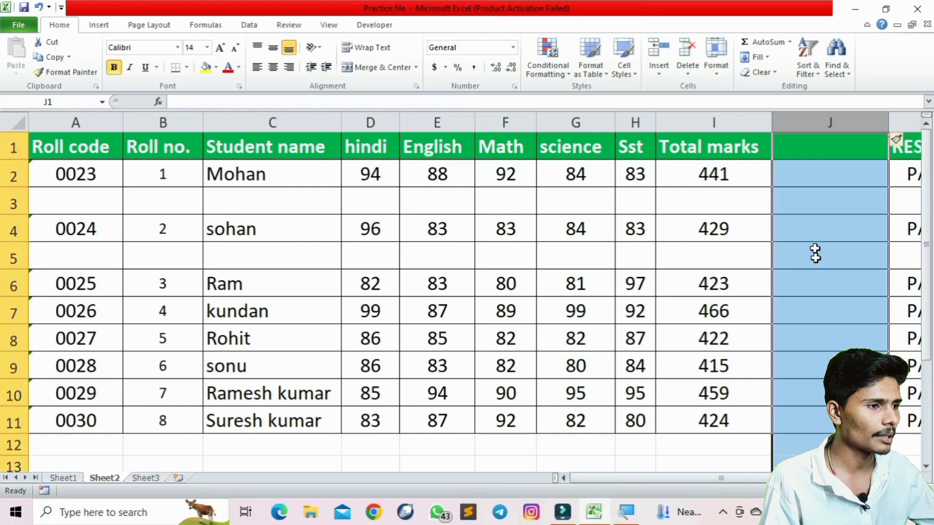
left_click(811, 148)
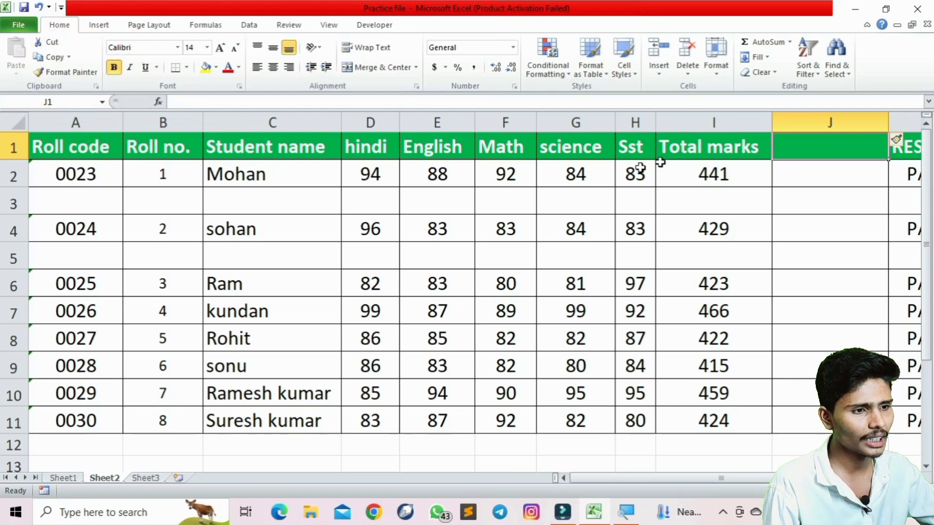
Delete the two blank rows above and below the roll code 0024 record.
left_click(14, 202)
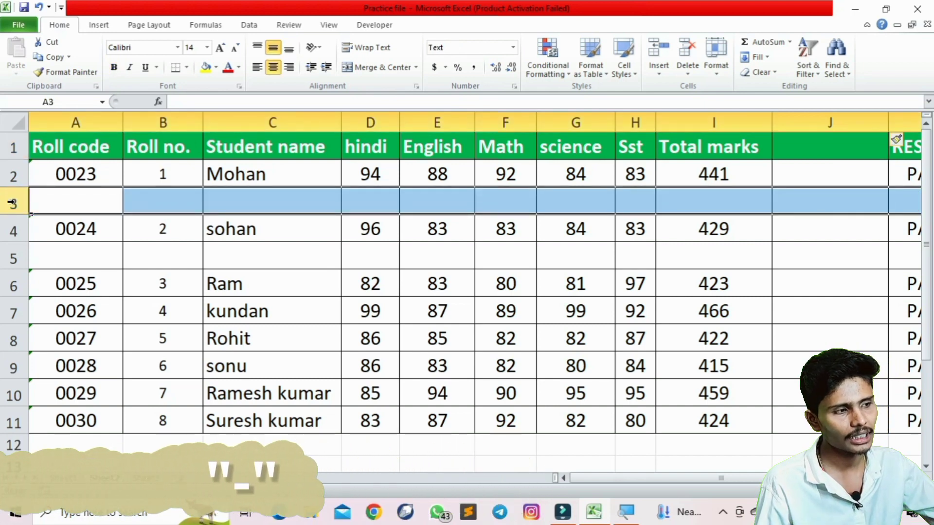
key("ctrl+minus")
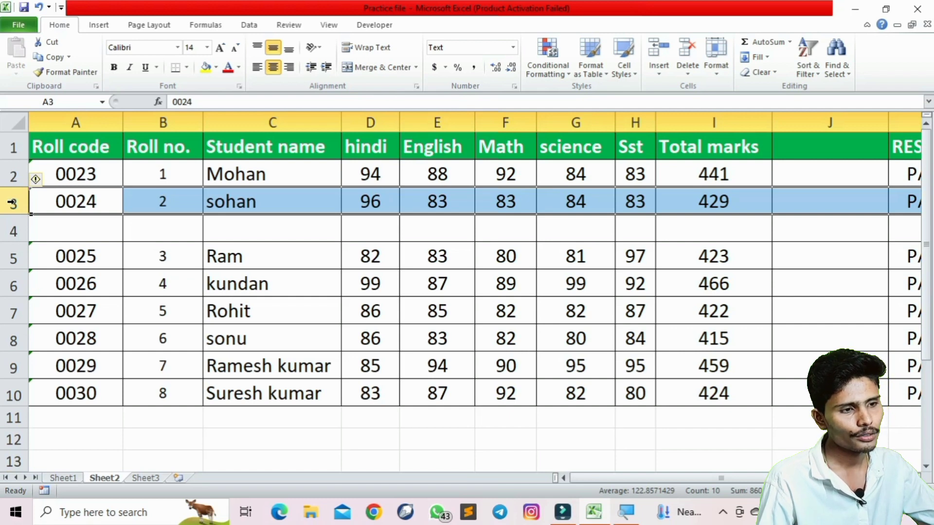
left_click(13, 232)
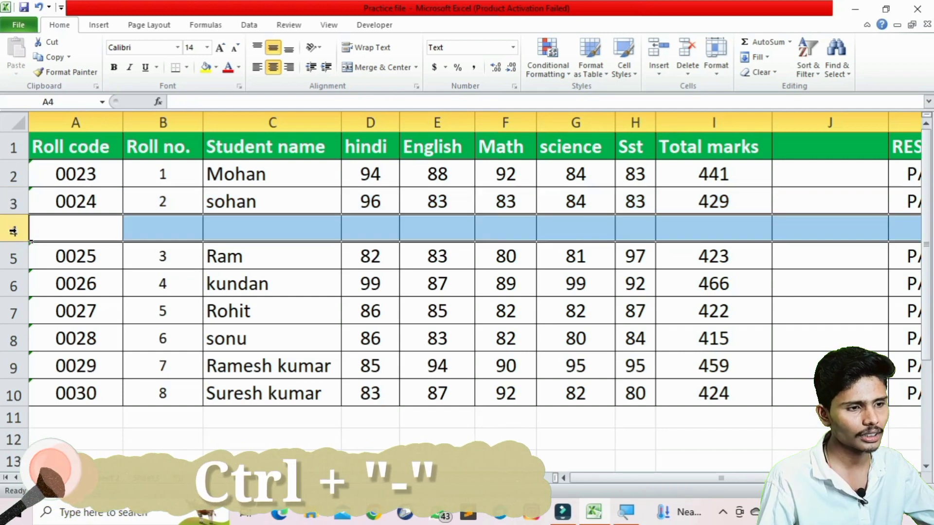
key("ctrl+minus")
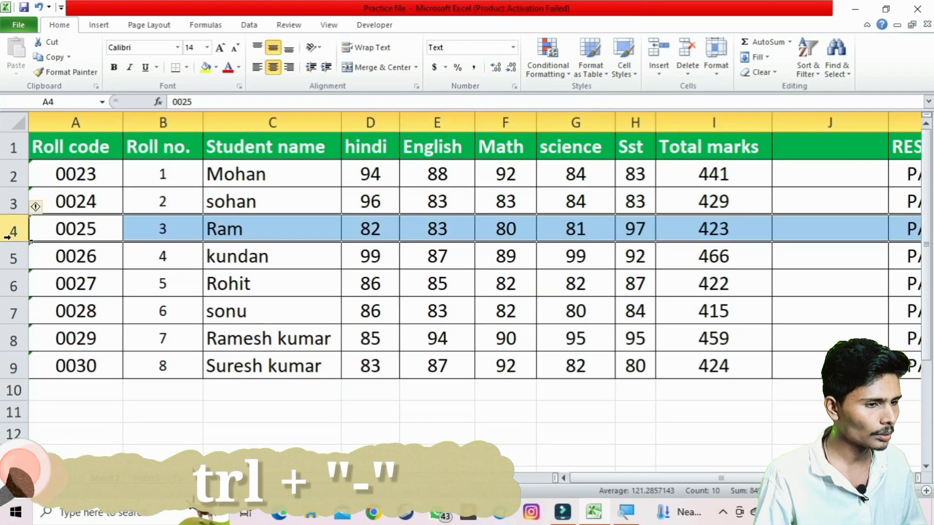
Delete the blank column J between Total marks and RESULT.
left_click_drag(594, 478, 625, 477)
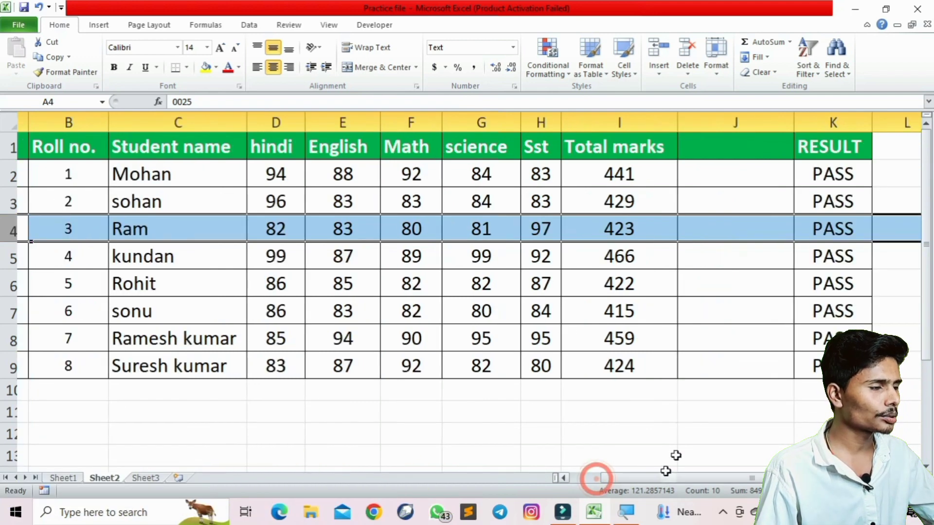
left_click(738, 122)
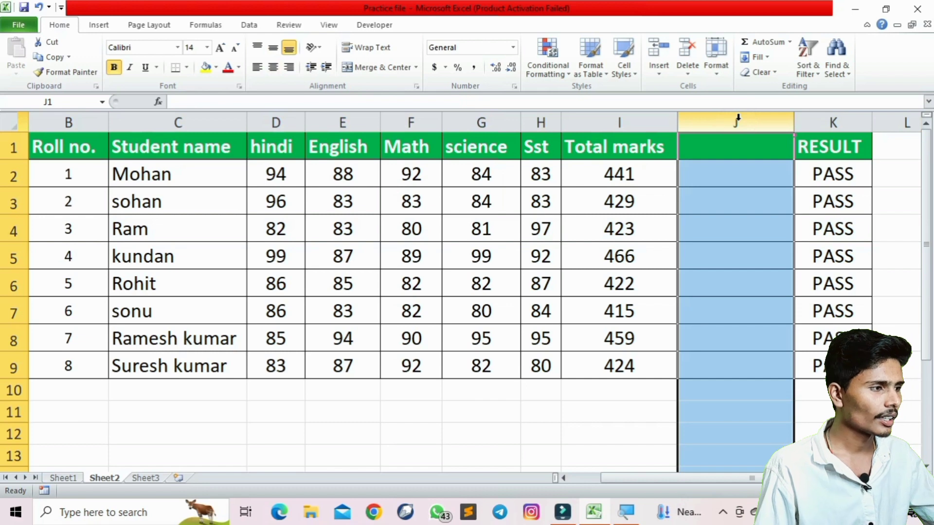
left_click_drag(744, 176, 754, 369)
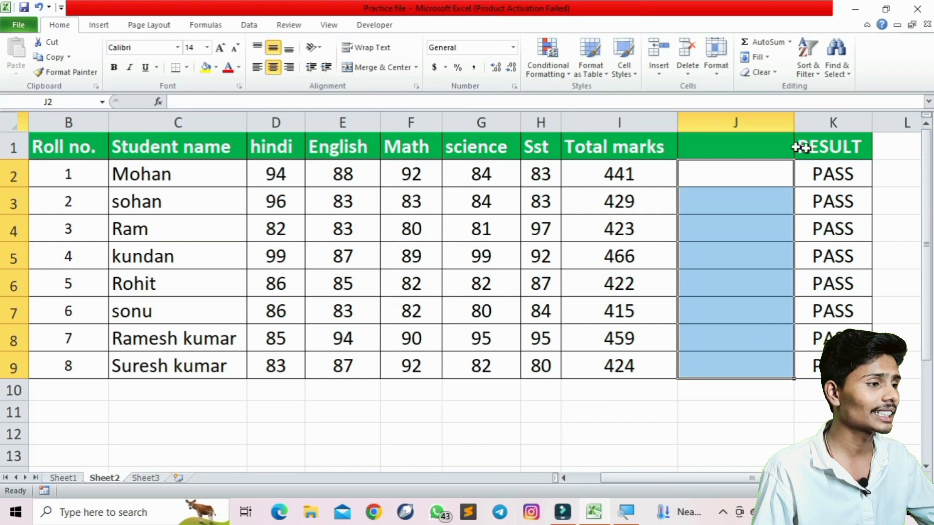
left_click(738, 122)
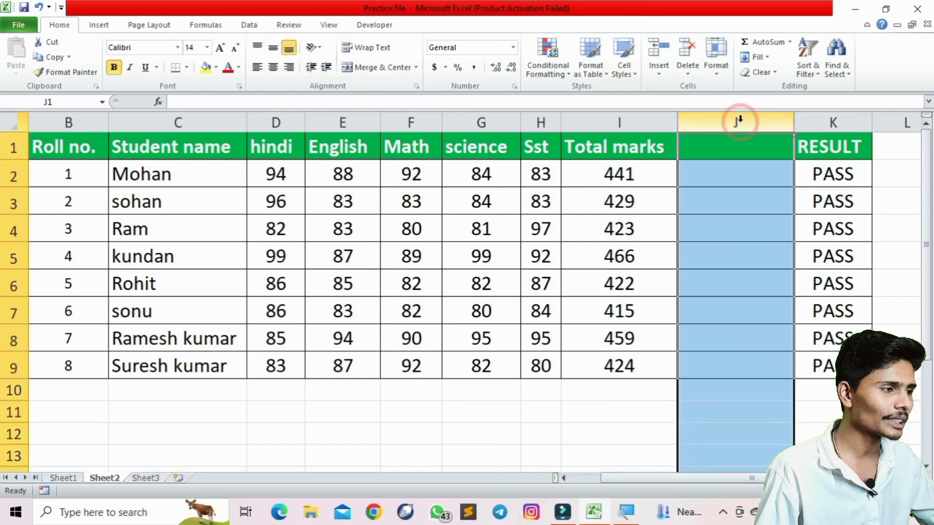
left_click_drag(736, 154, 747, 377)
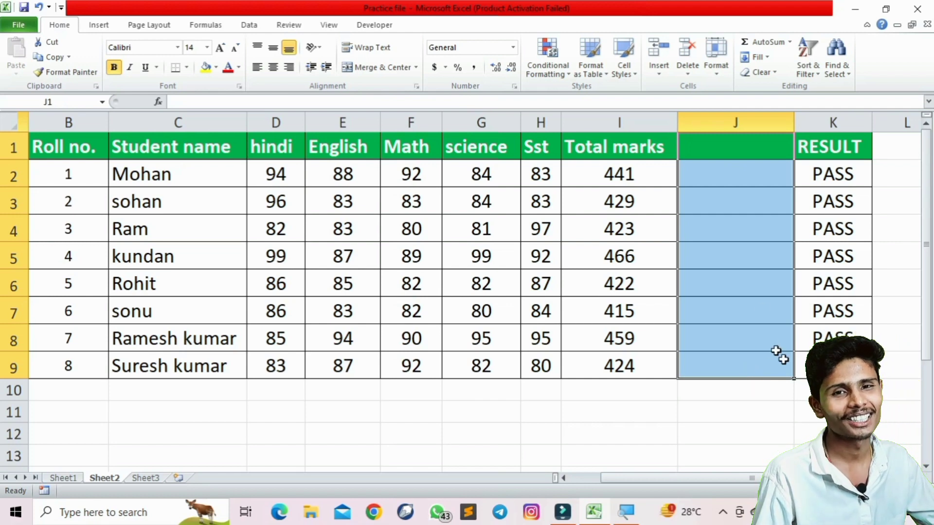
left_click(753, 124)
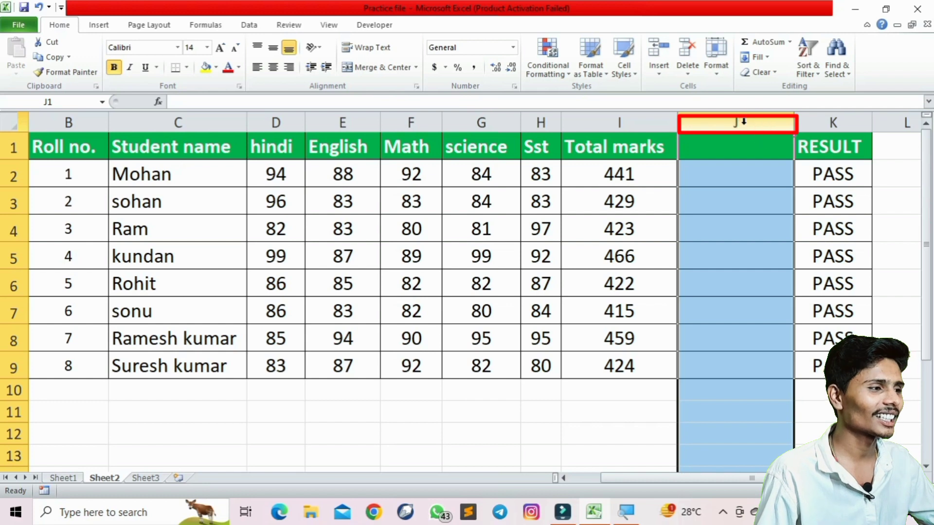
key("ctrl+minus")
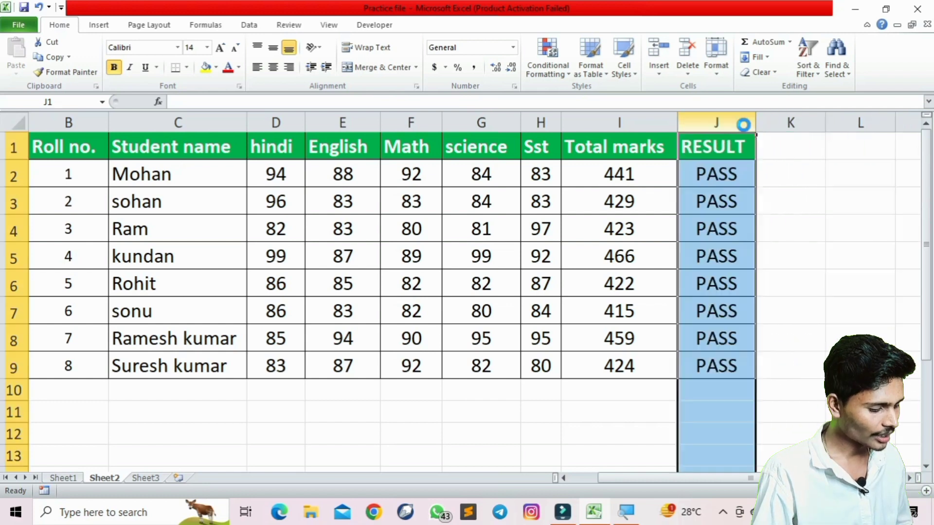
Remove all cell borders from the marks table range B1:J9.
left_click(771, 176)
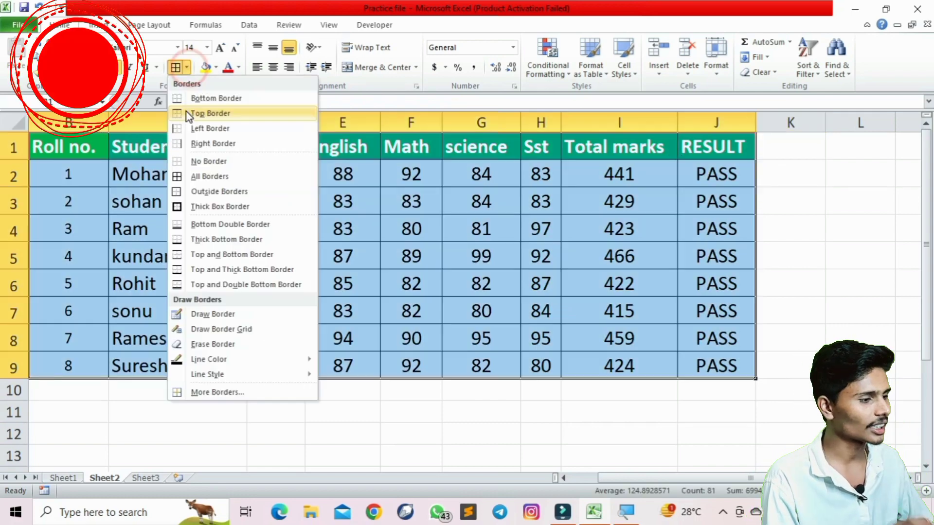
left_click(194, 174)
left_click(184, 339)
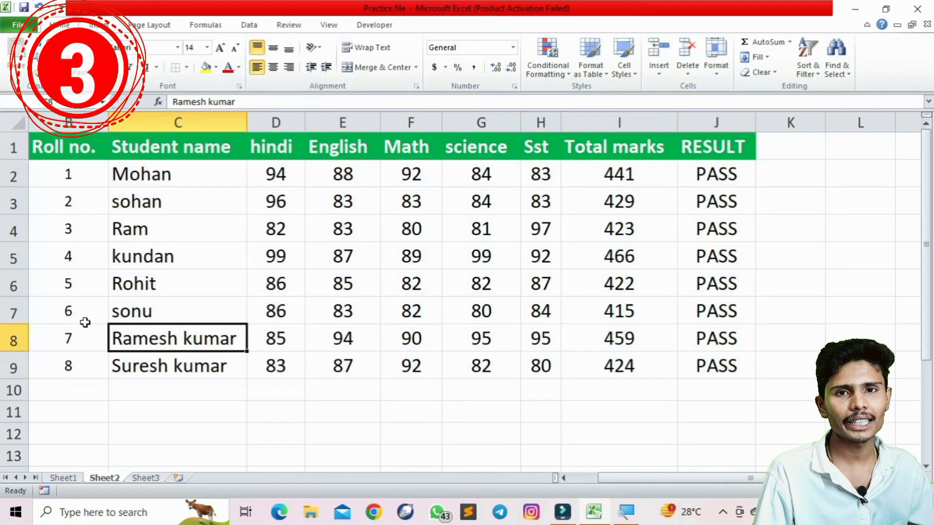
left_click(60, 386)
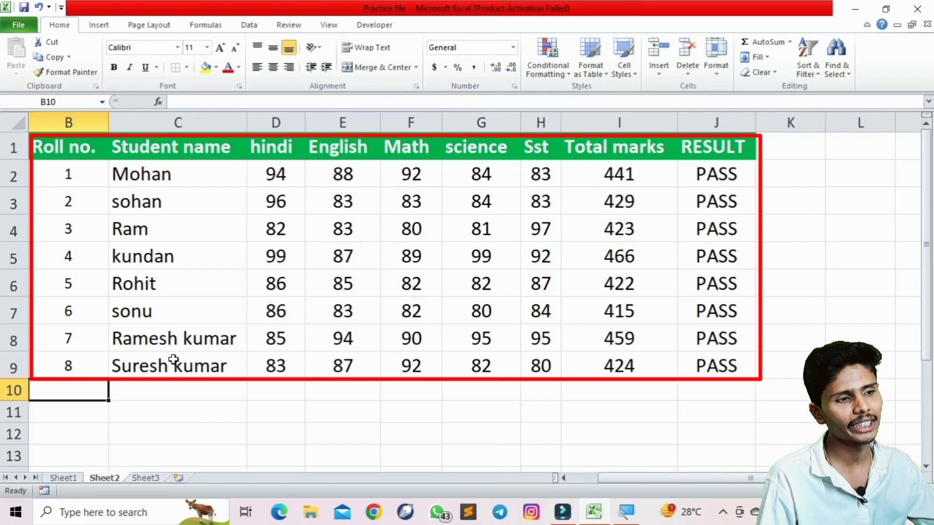
left_click(208, 410)
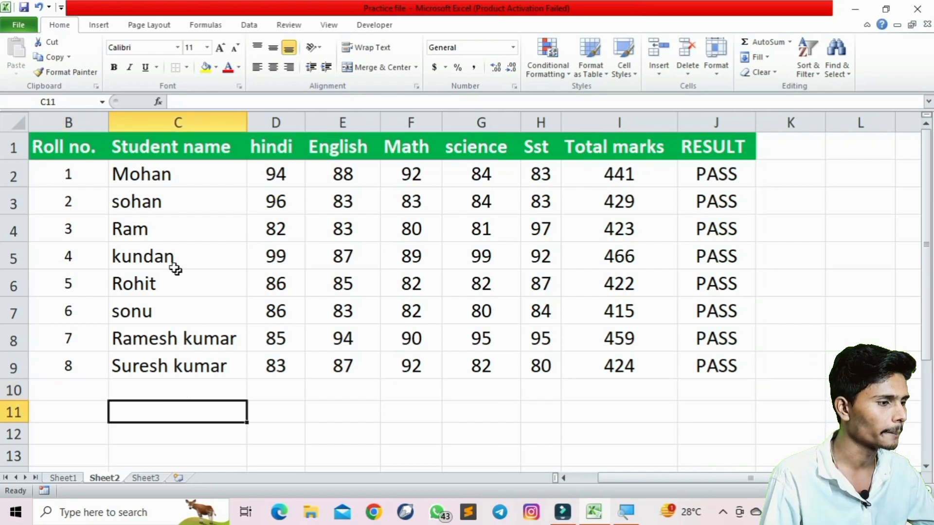
Select the entire marks table, including the header row, and apply All Borders to it.
left_click_drag(91, 175, 709, 365)
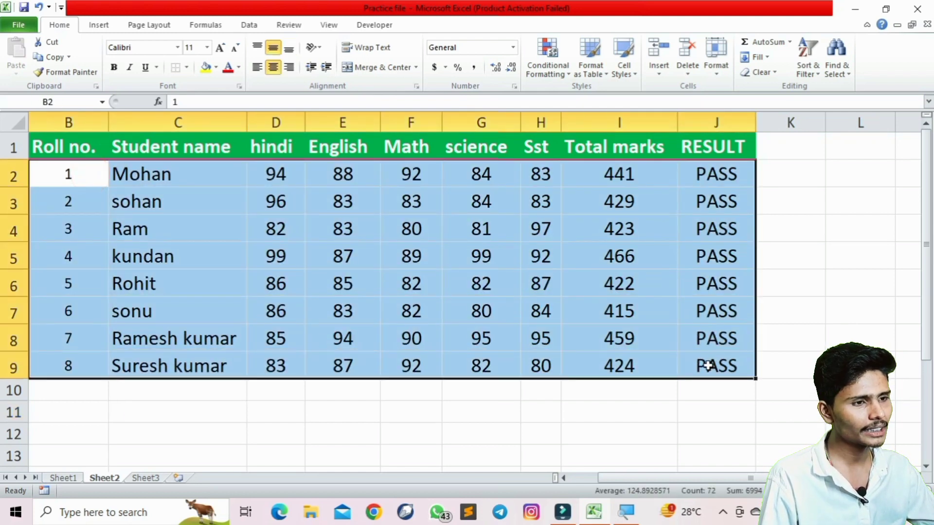
left_click(550, 409)
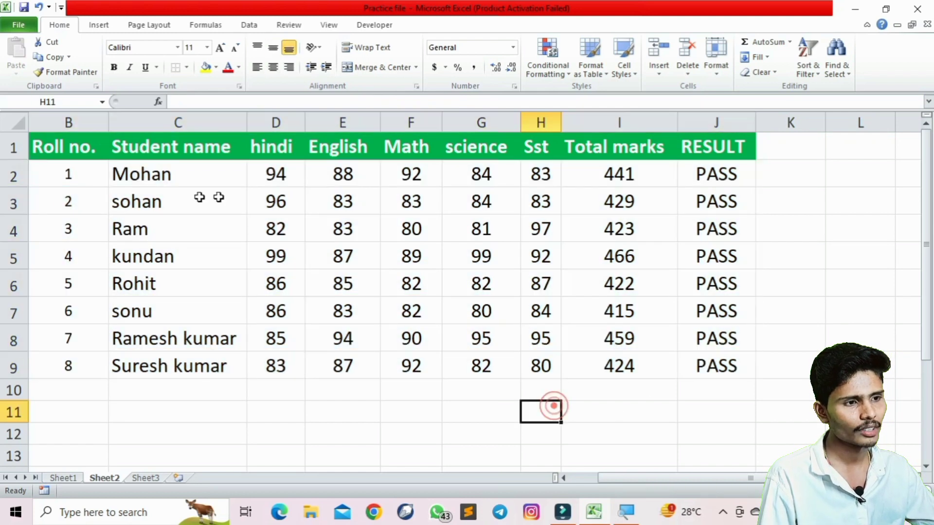
left_click(57, 146)
key("ctrl+a")
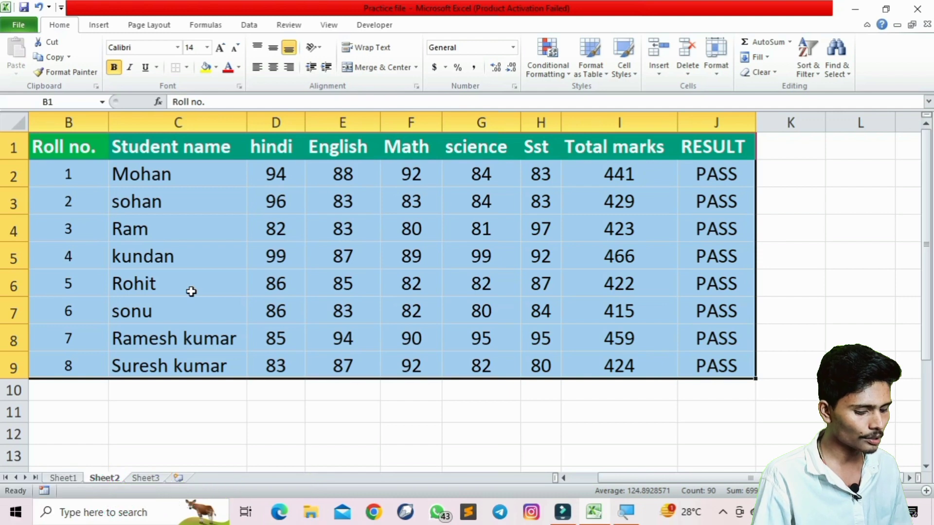
key("alt+h")
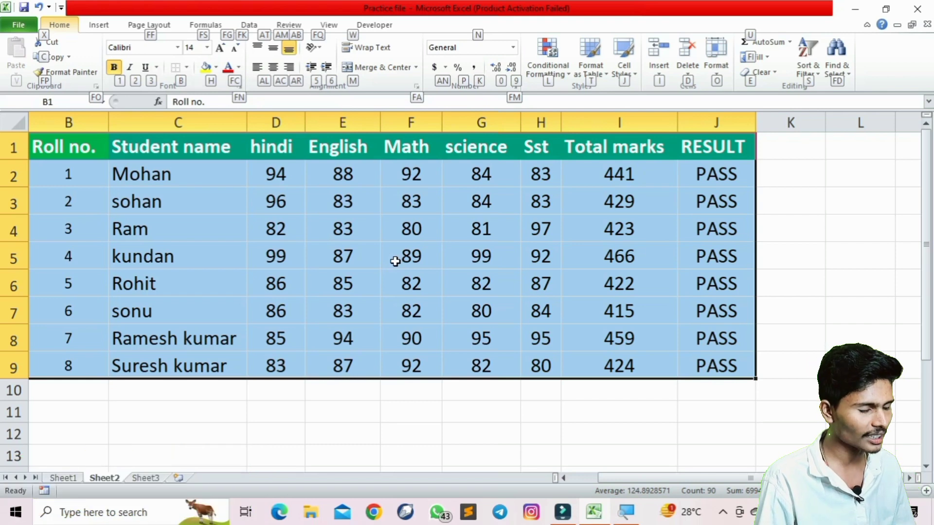
key("b")
key("a")
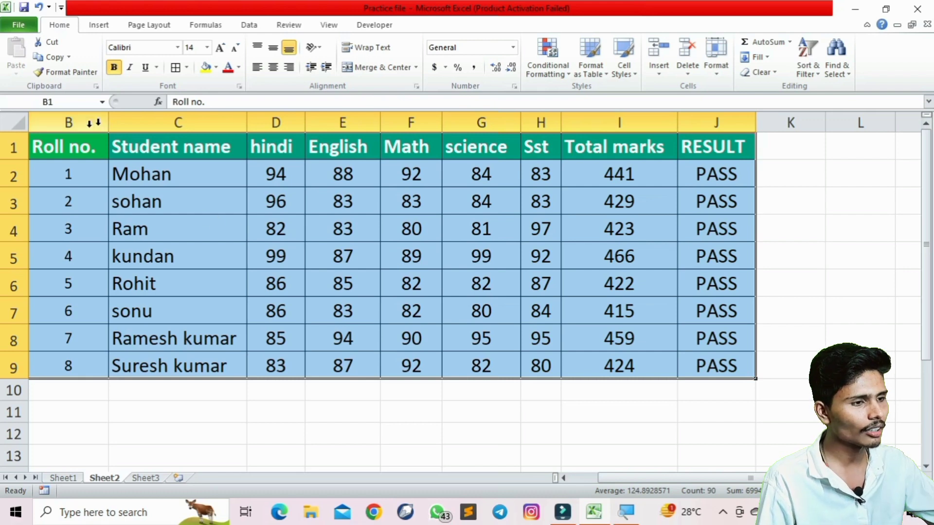
Select only the range B1:J9 and apply All Borders once more.
left_click_drag(66, 147, 734, 365)
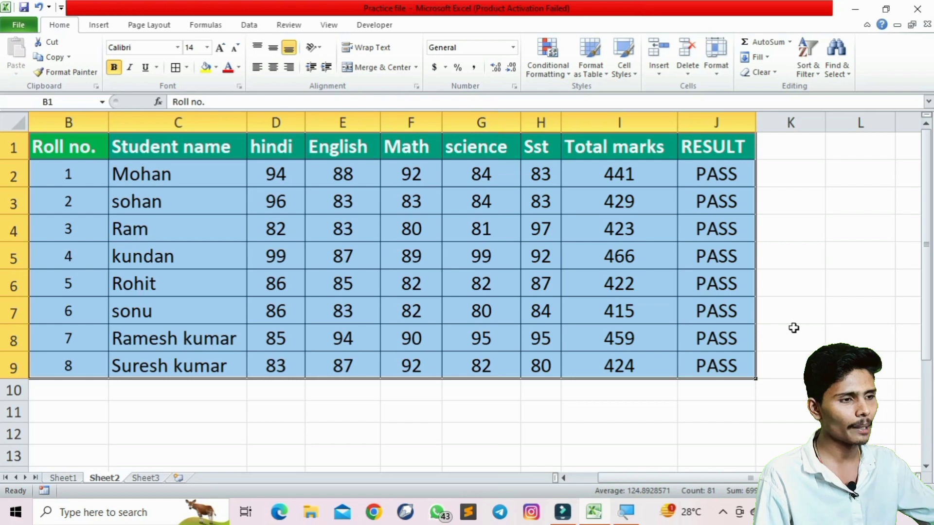
key("alt")
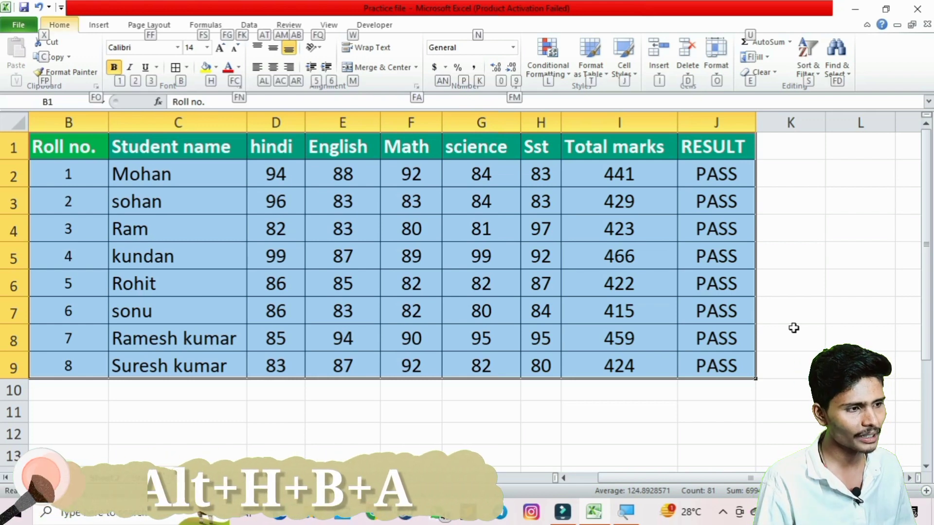
key("h")
key("b")
key("a")
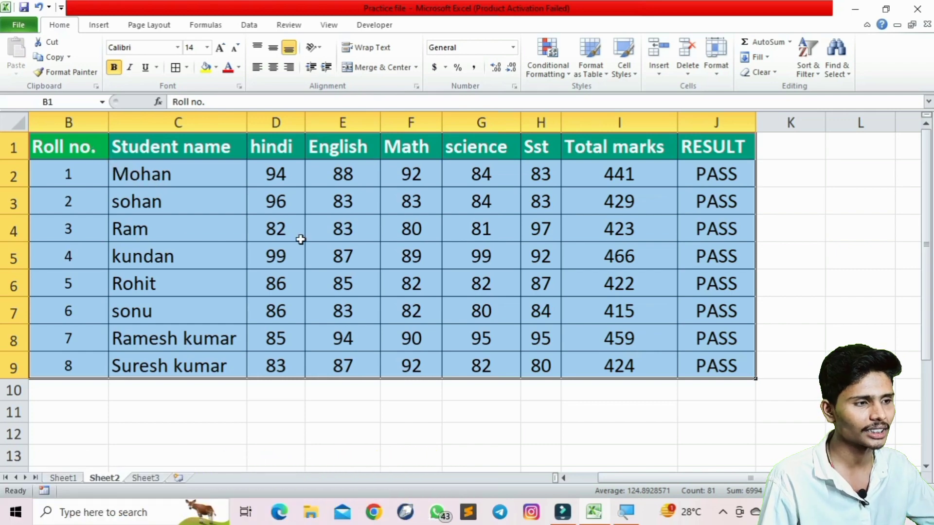
left_click(343, 275)
left_click(267, 405)
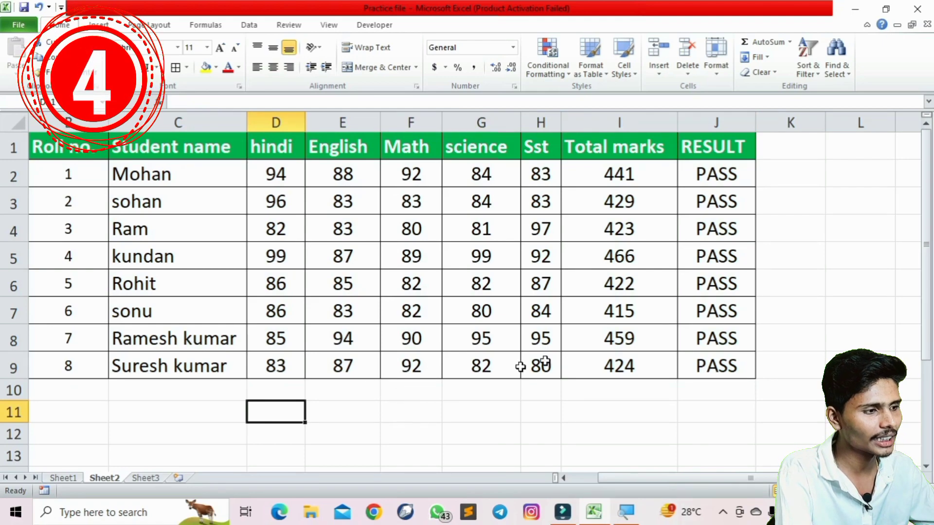
left_click(457, 409)
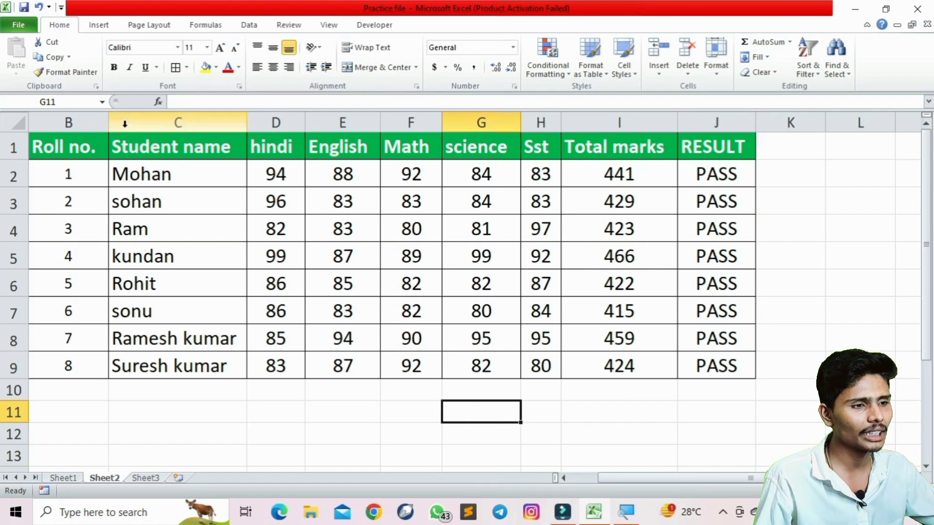
Convert the whole marks range A1:J9 into an Excel table, keeping the first row as headers.
left_click(73, 176)
left_click(77, 156)
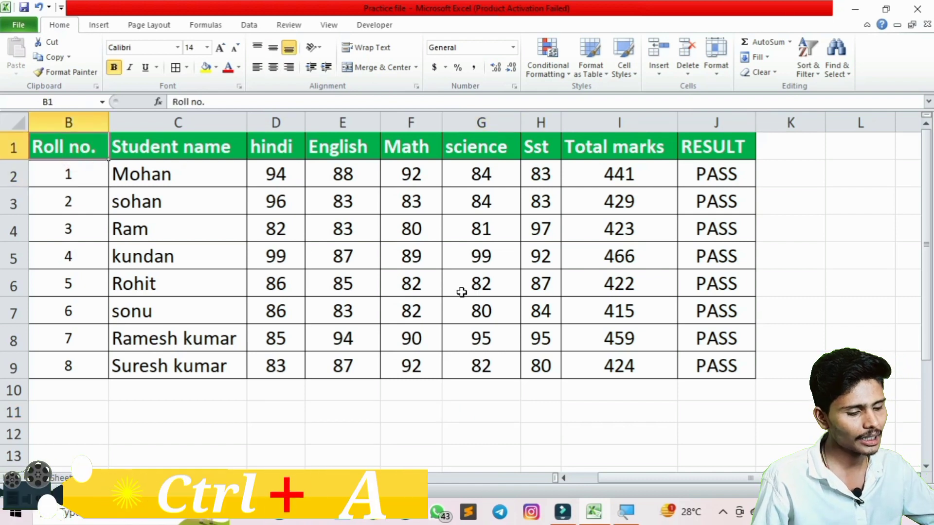
key("ctrl+a")
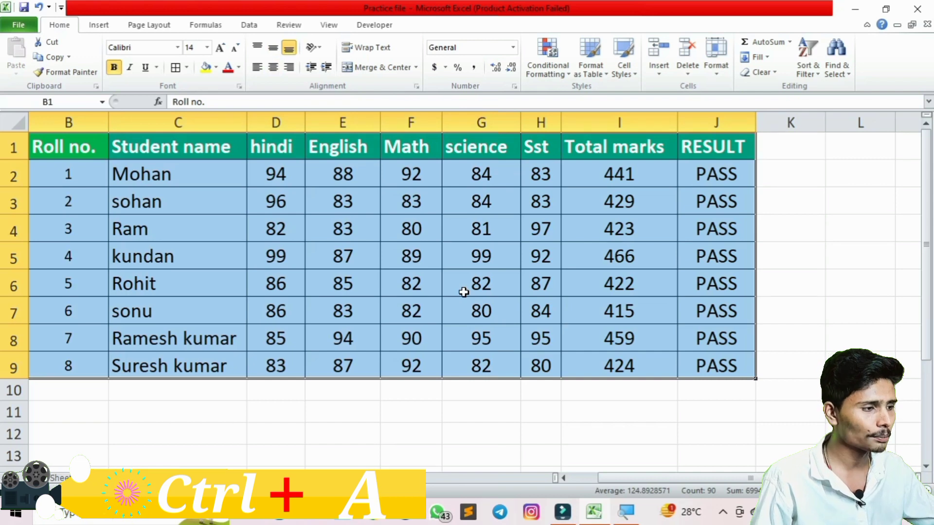
key("ctrl+t")
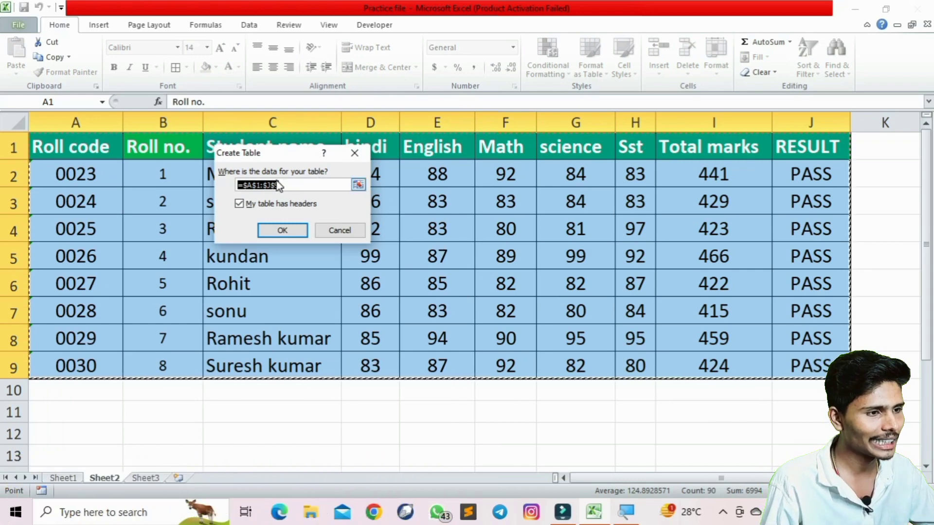
left_click(287, 233)
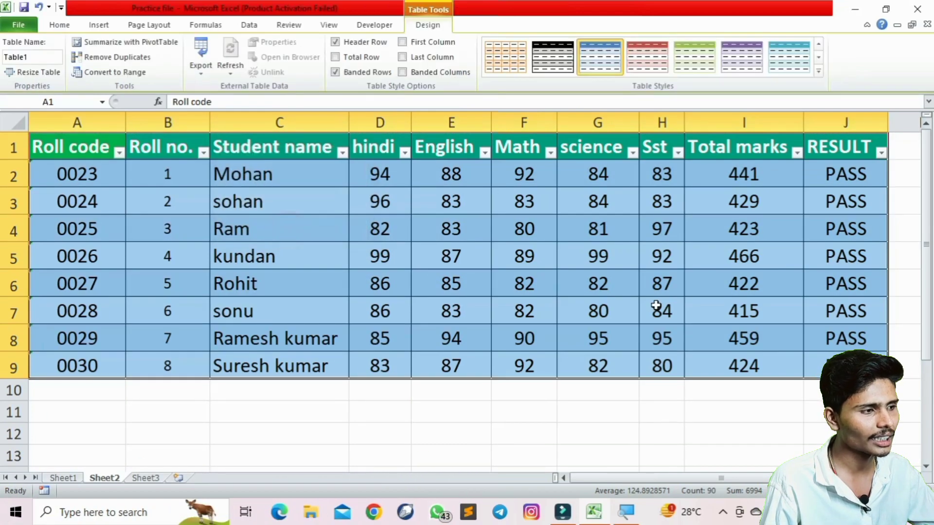
Apply the purple style from the second row of the Medium group to the marks table.
left_click(656, 305)
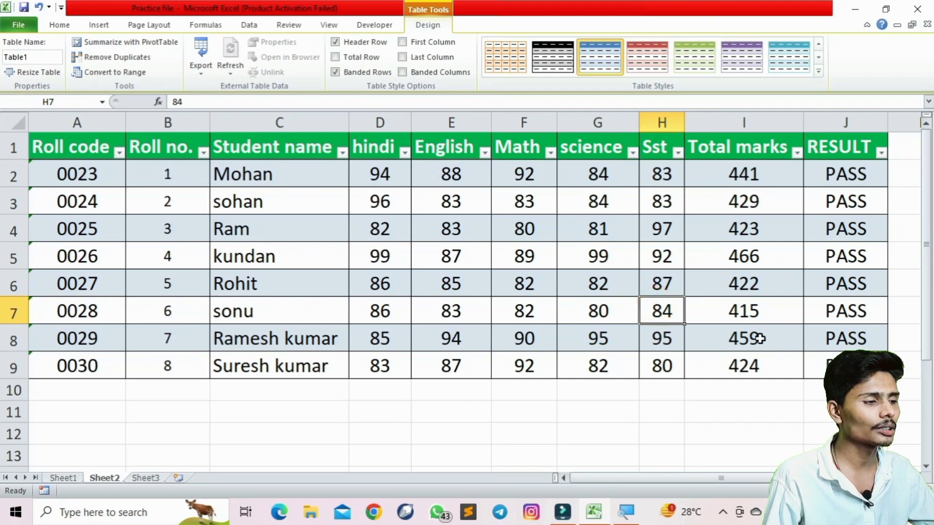
left_click(817, 71)
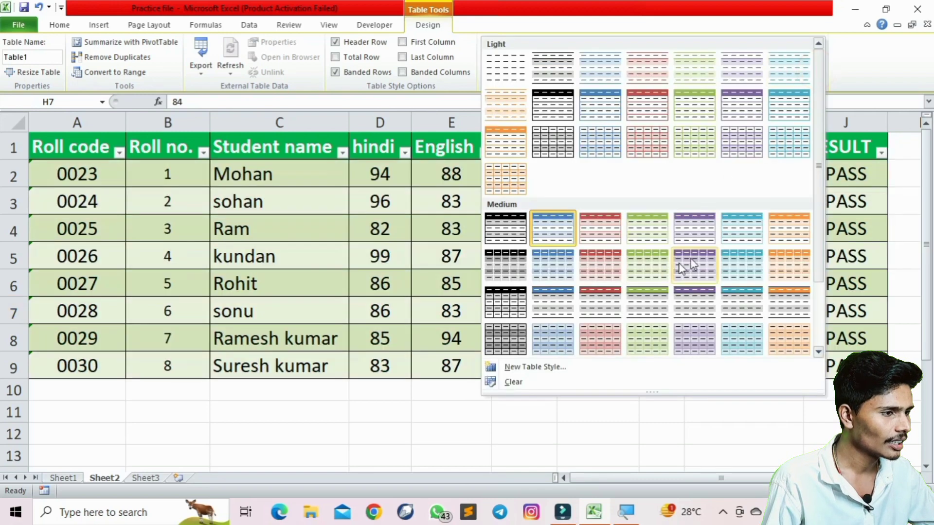
left_click(707, 257)
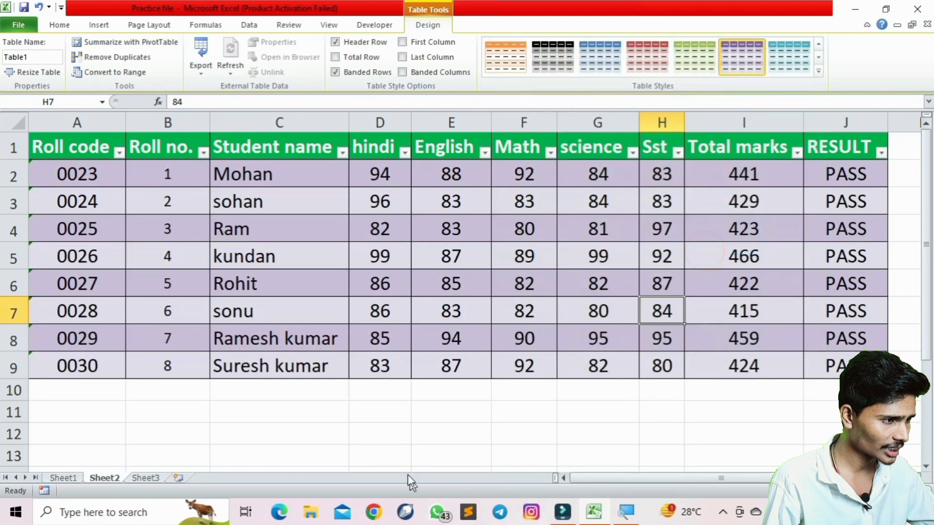
left_click(342, 389)
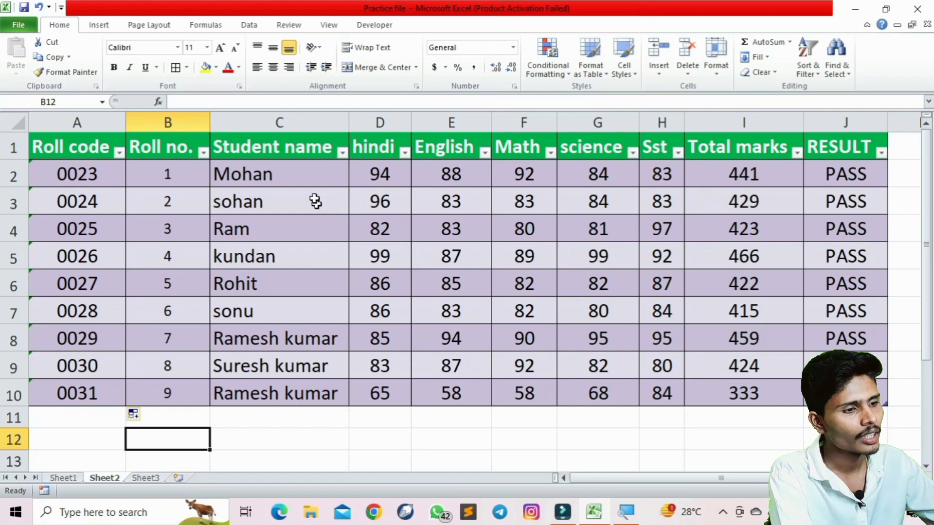
Compare the Student name entries, especially those in rows 8 and 10, for a repeated name.
left_click_drag(284, 170, 294, 388)
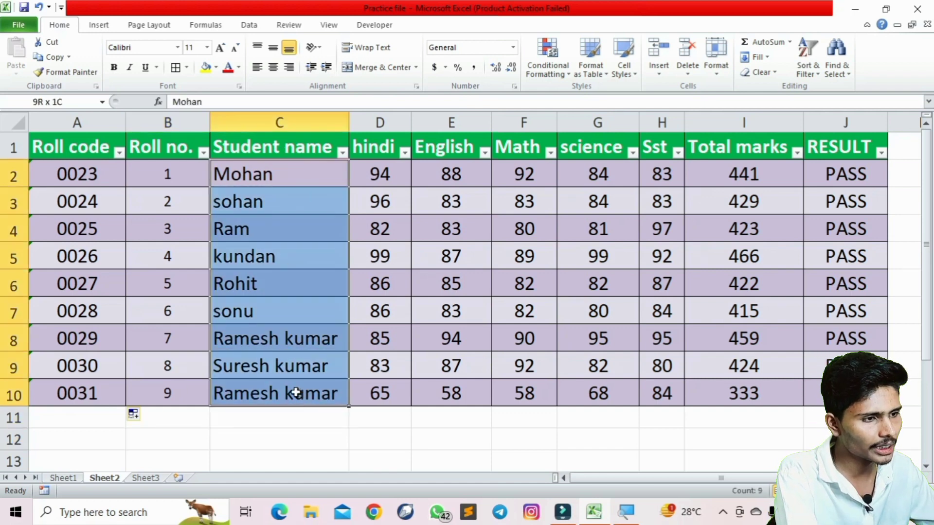
left_click(260, 336)
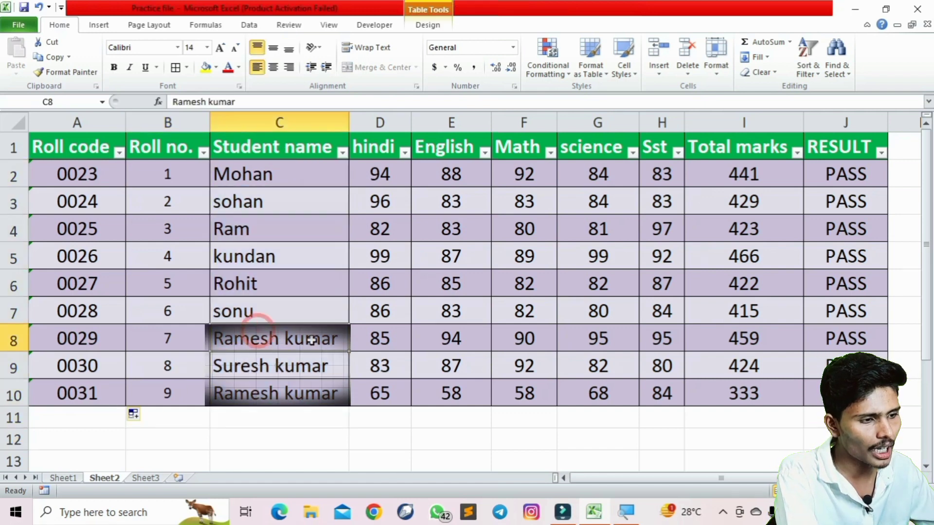
left_click(283, 396)
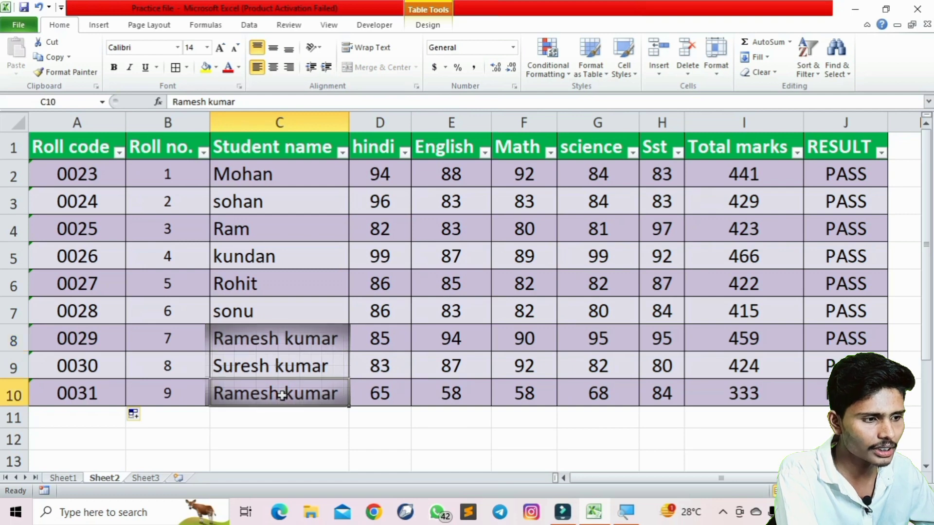
left_click(291, 349)
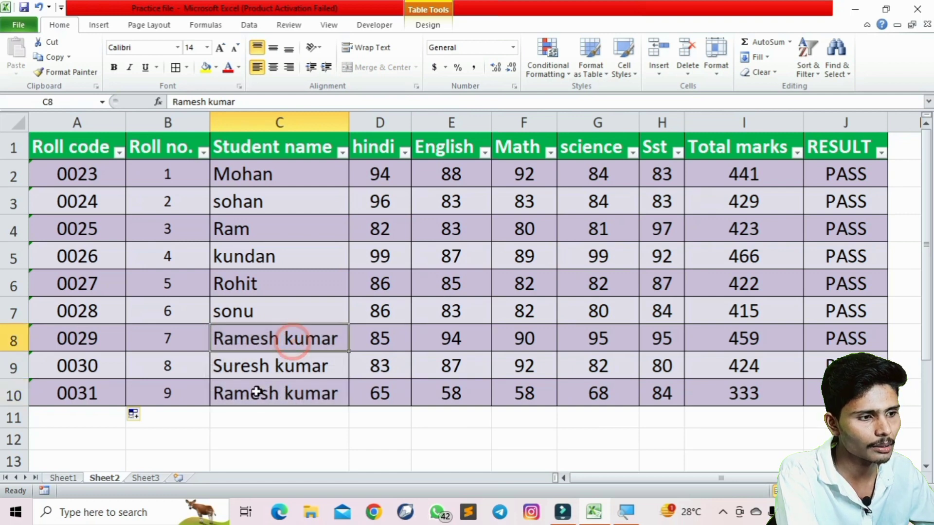
left_click(256, 389)
left_click(308, 336)
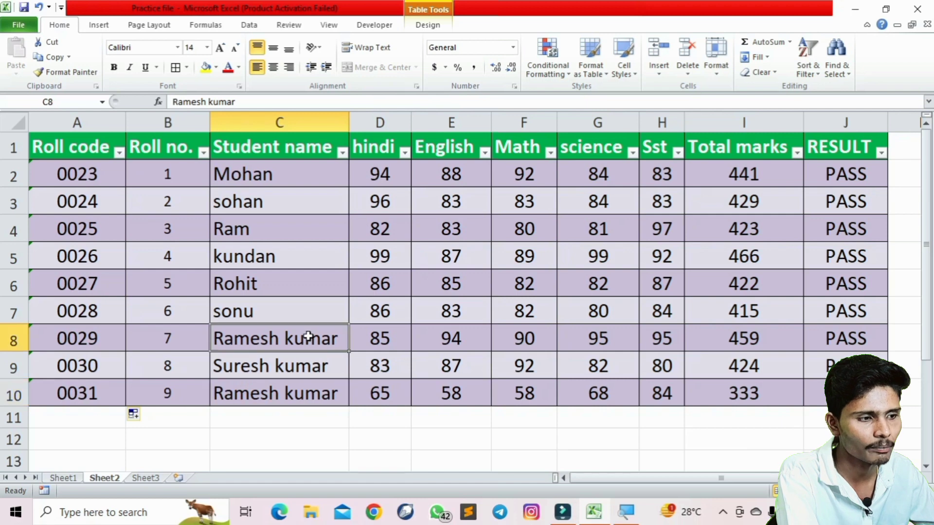
left_click(282, 391)
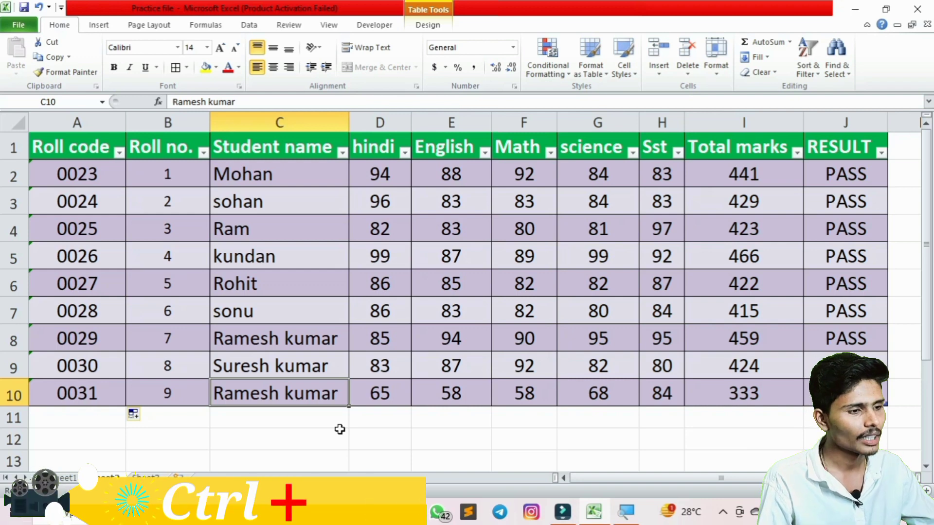
Remove duplicate records from the whole marks table, checking only the Student name column for duplicates.
key("ctrl+a")
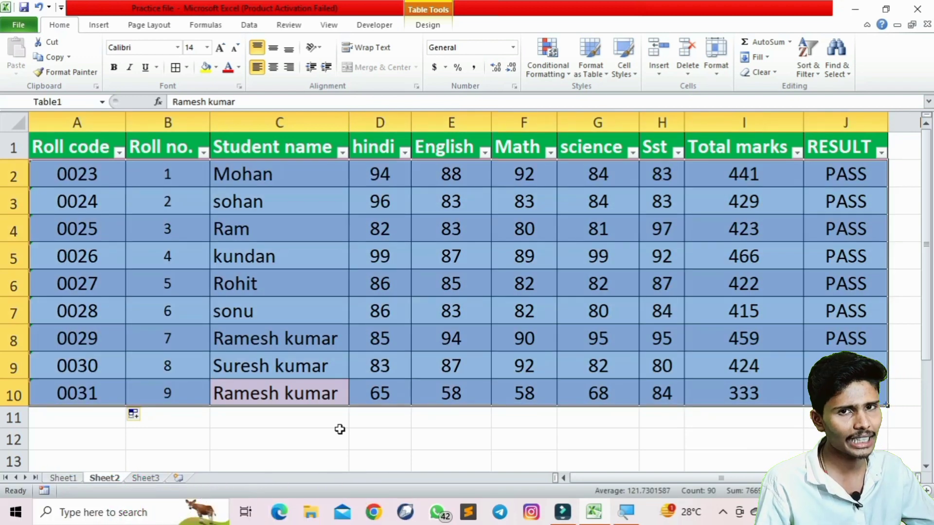
key("alt")
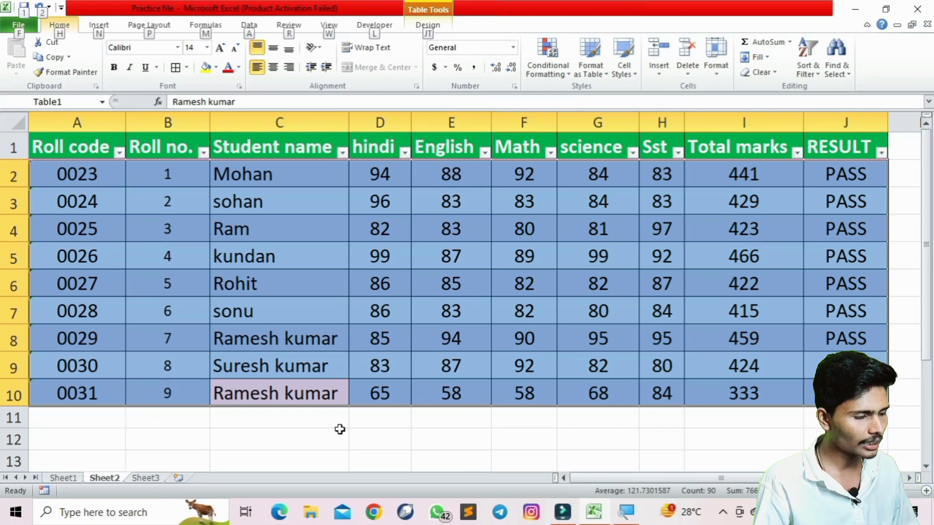
key("a")
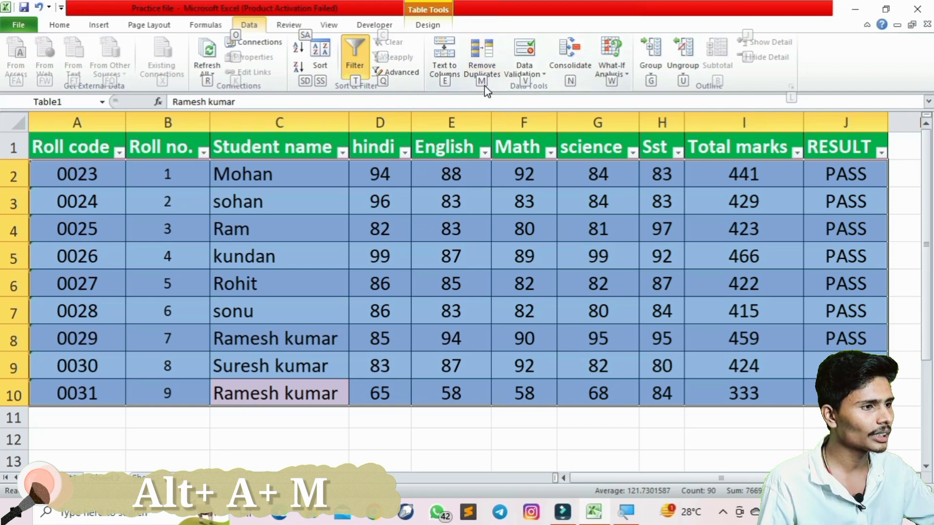
key("m")
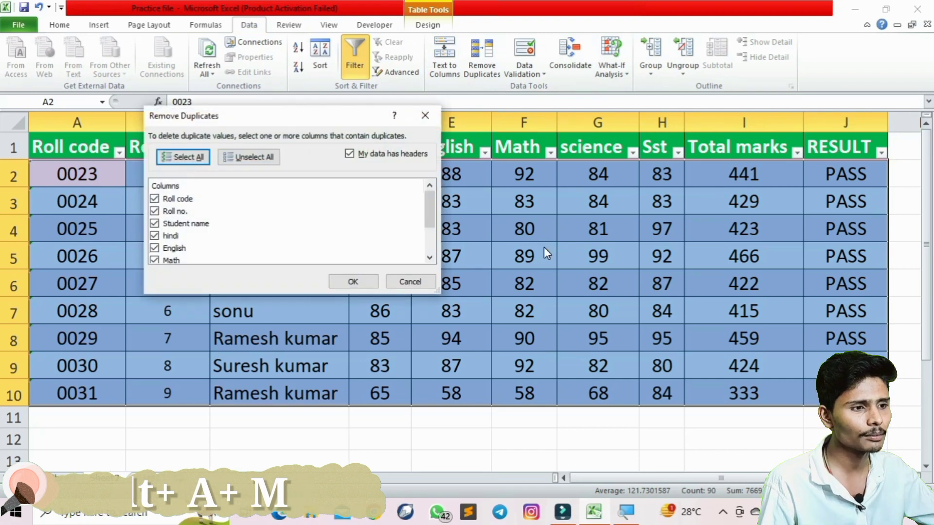
scroll(167, 236, "down", 2)
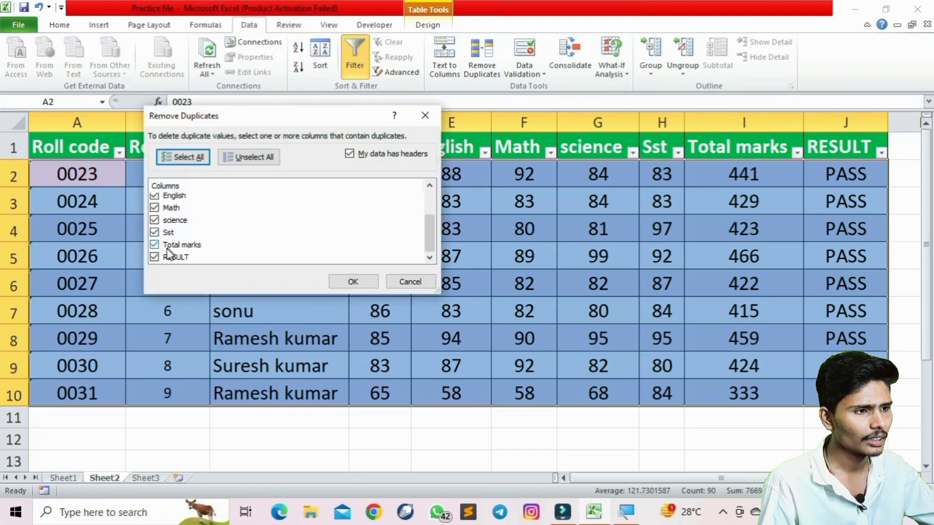
scroll(168, 250, "up", 2)
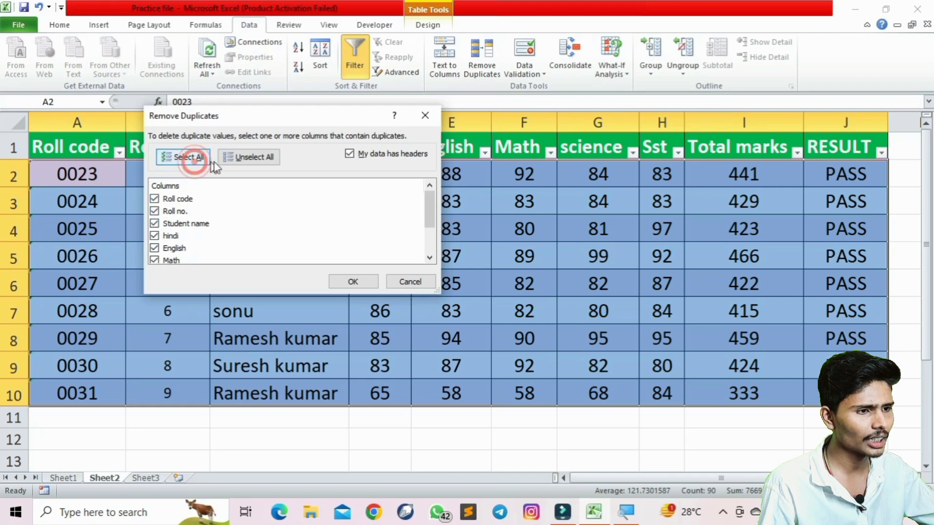
left_click(229, 157)
scroll(191, 237, "down", 2)
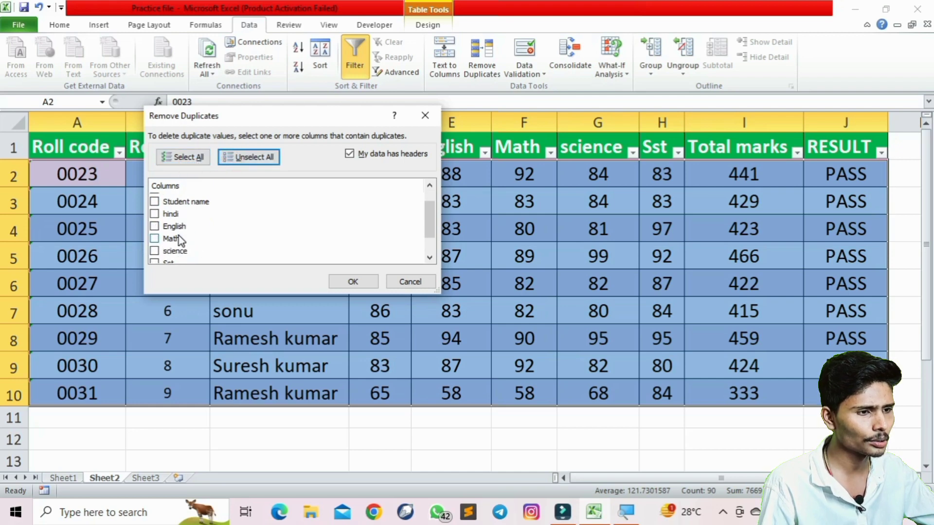
scroll(157, 246, "up", 2)
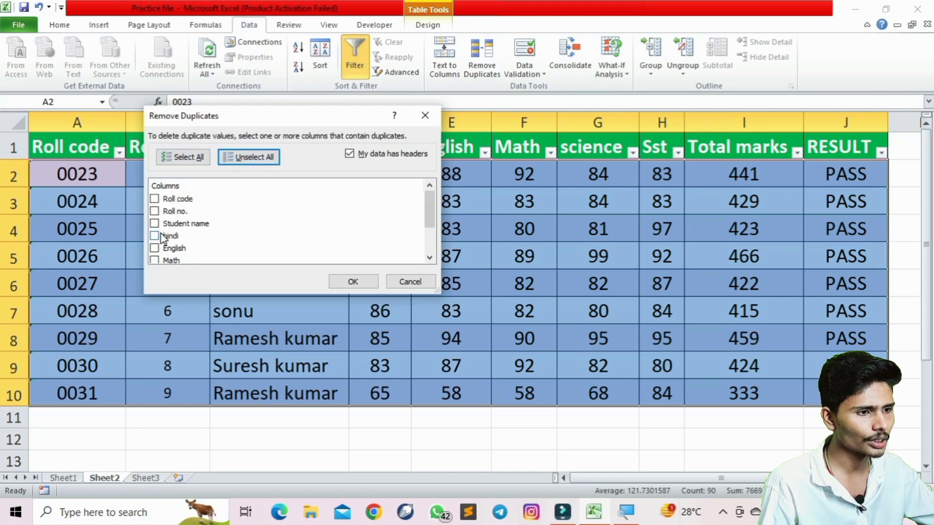
left_click(155, 224)
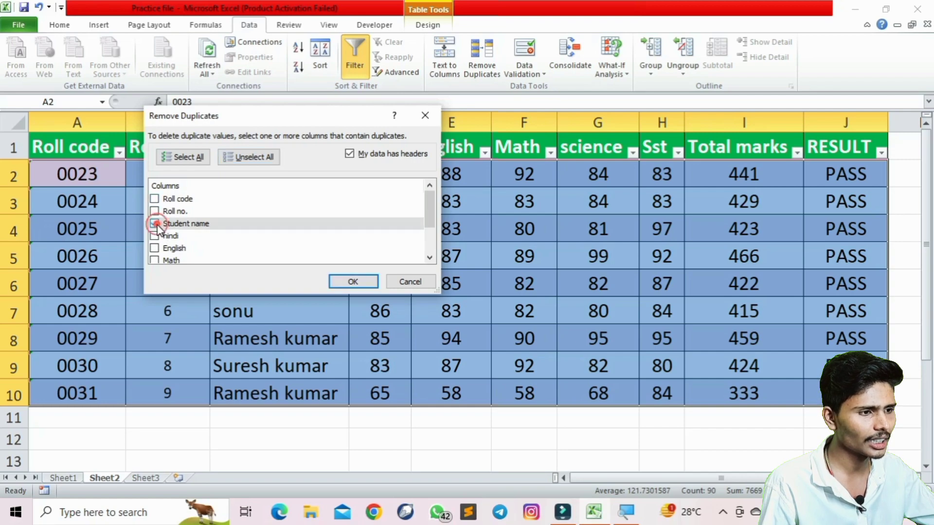
left_click(353, 283)
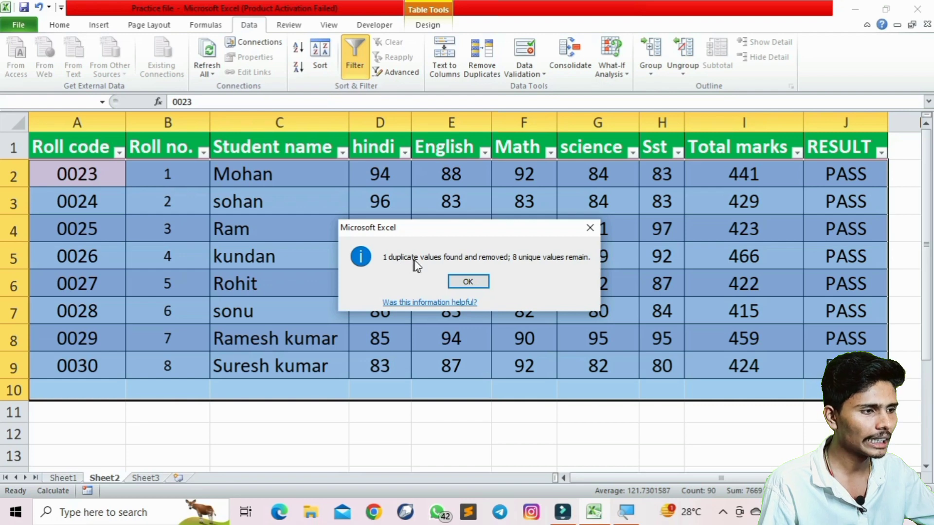
left_click(462, 282)
Check row 10 below the marks table, where the duplicate student record was.
left_click(116, 386)
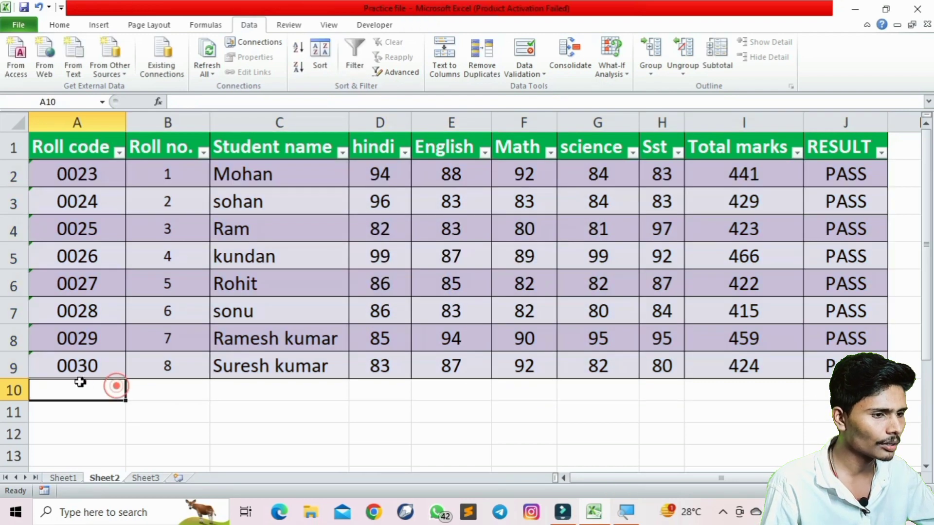
left_click_drag(85, 384, 389, 383)
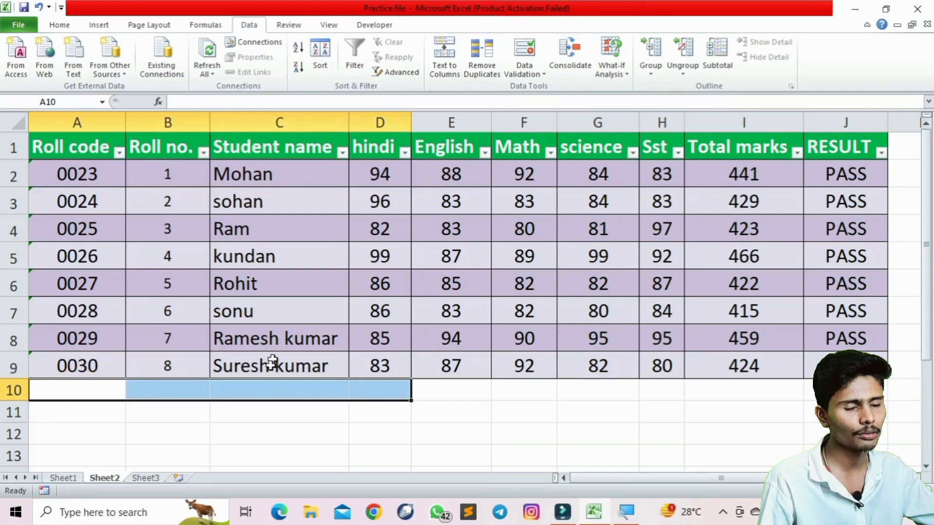
left_click(265, 386)
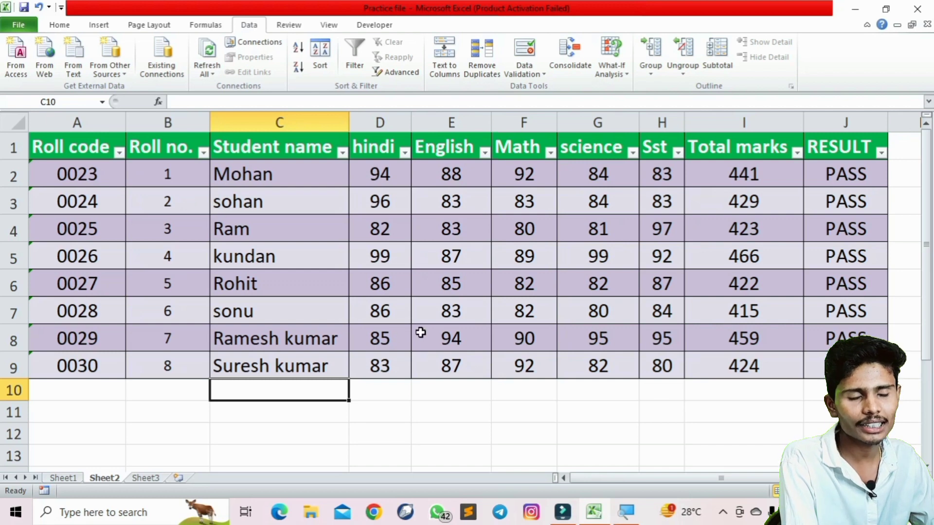
left_click(243, 392)
left_click(378, 384)
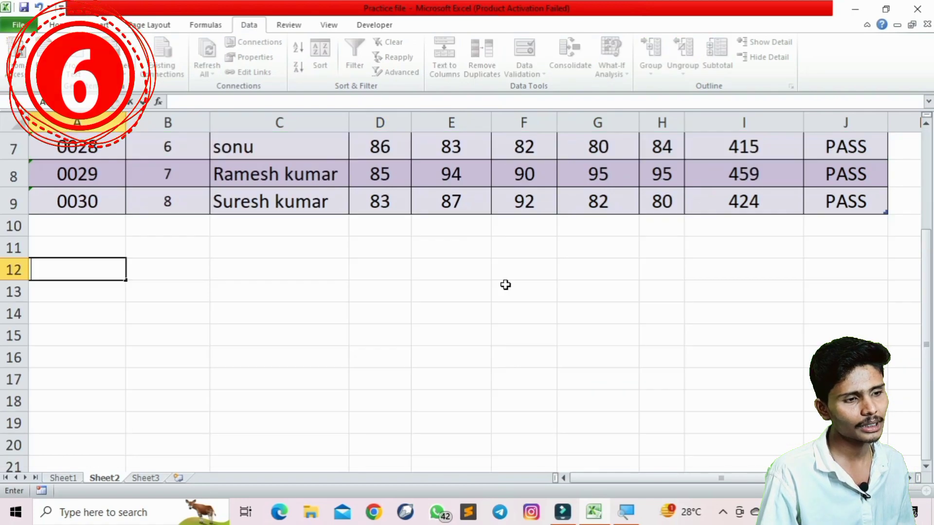
Enter five first names in capitals, separated by spaces, in cell A12 and keep that cell selected.
type("00")
key("BackSpace")
key("BackSpace")
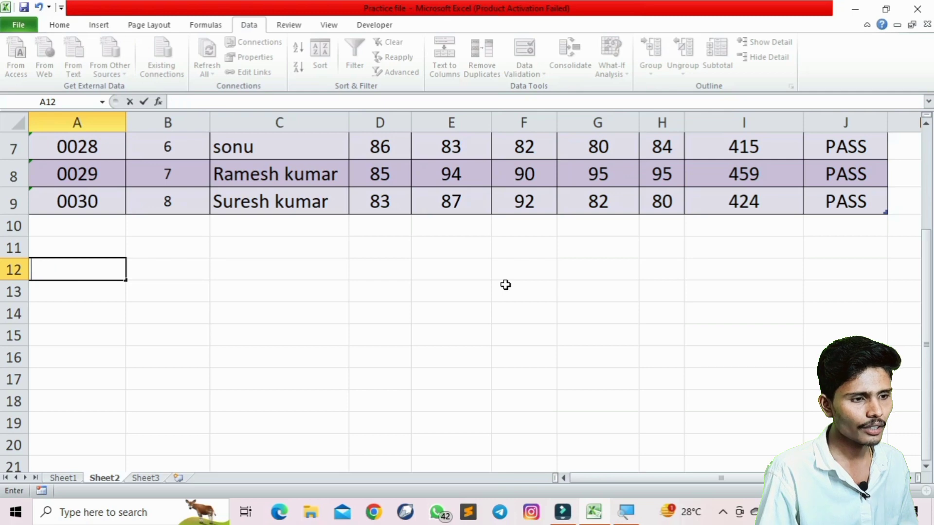
type("PREM RAMESH")
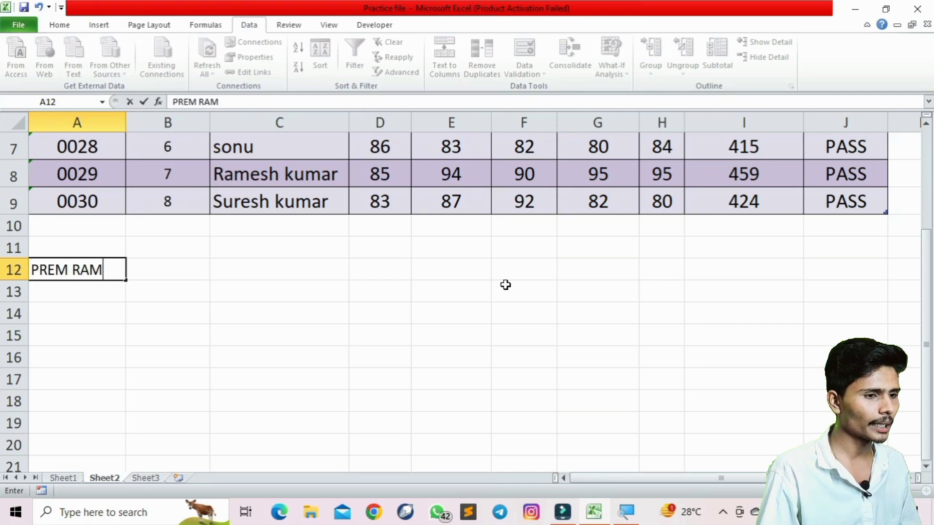
key("BackSpace")
key("BackSpace")
type("ESH SURESH TANNU")
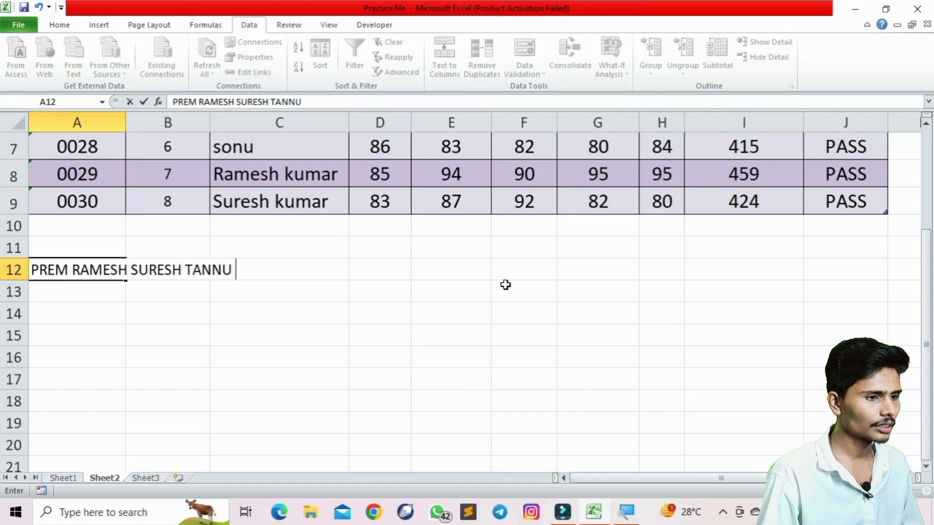
type(" RAM")
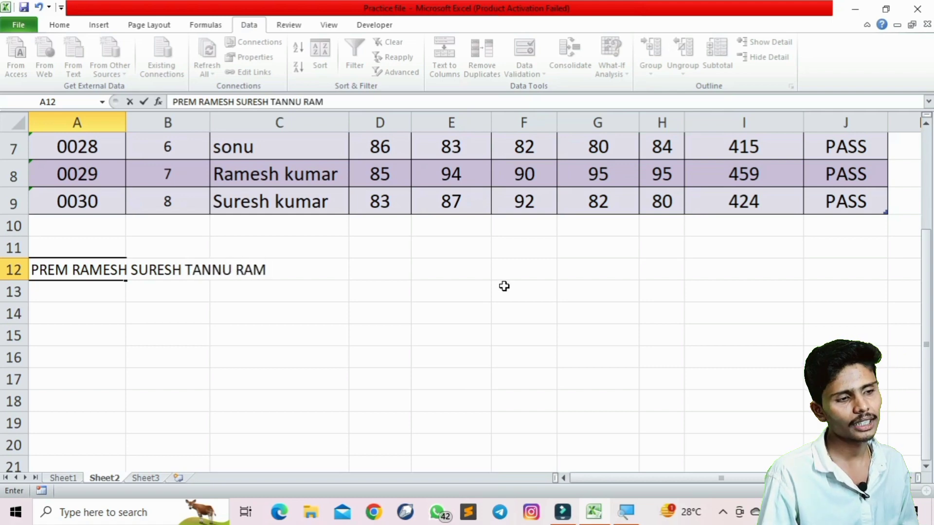
left_click(228, 310)
left_click(89, 272)
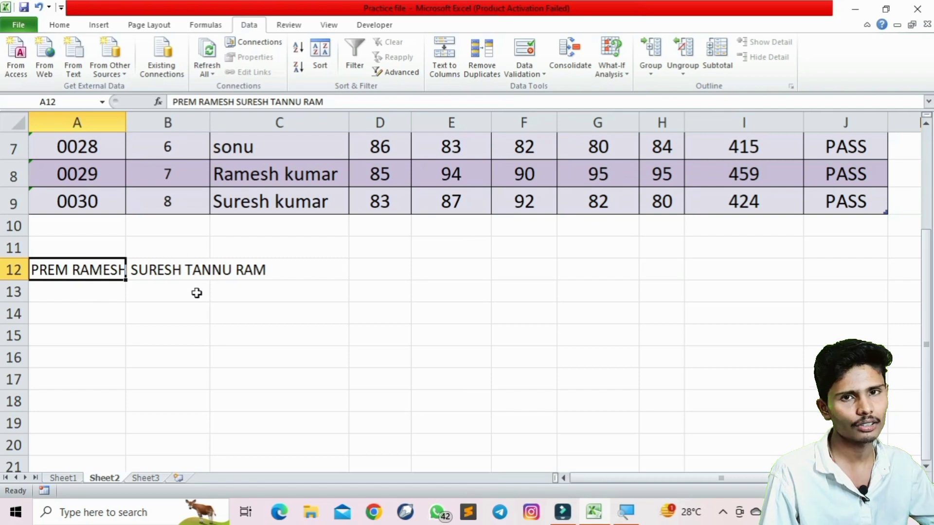
Split the names in cell A12 into separate columns with Text to Columns, using the Fixed width data type.
left_click(253, 309)
left_click(85, 267)
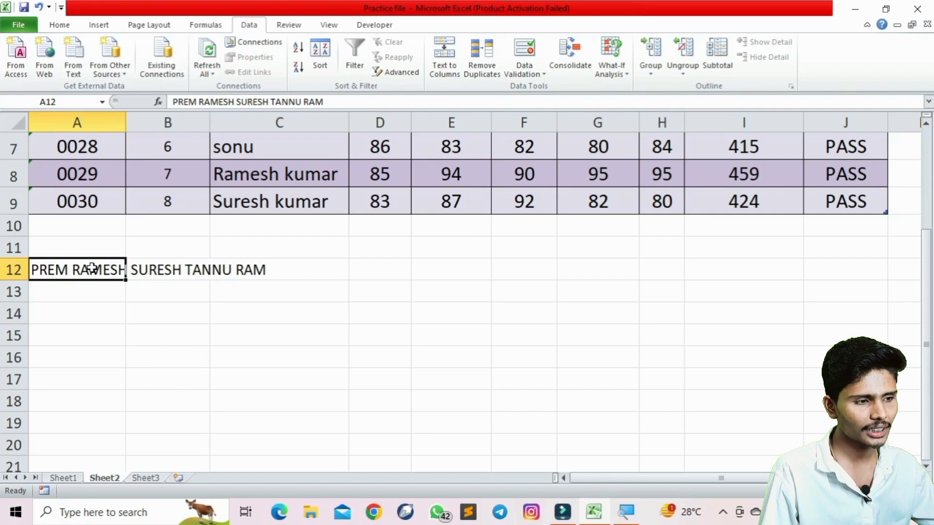
key("alt")
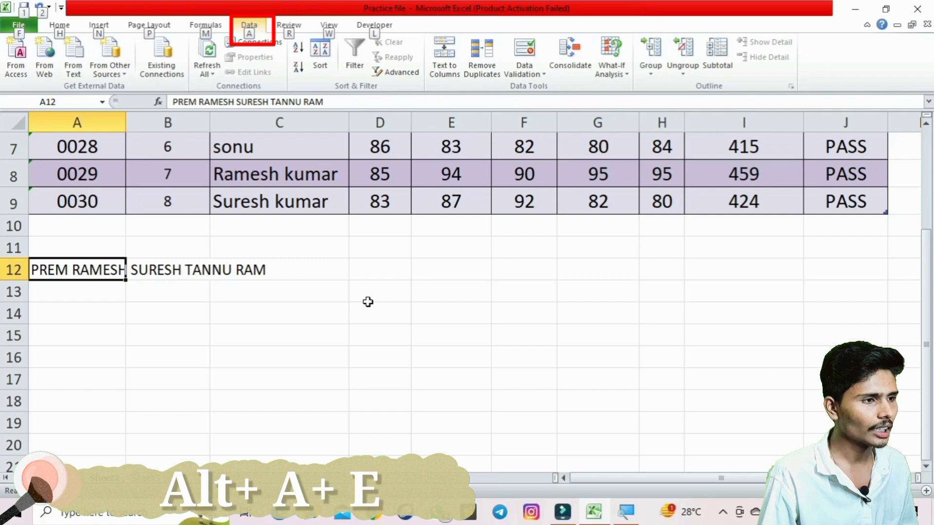
key("a")
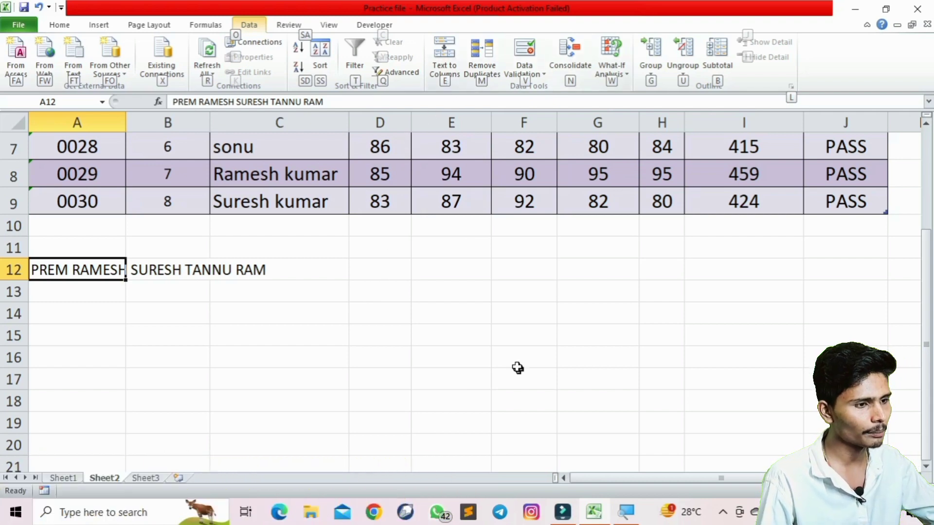
key("e")
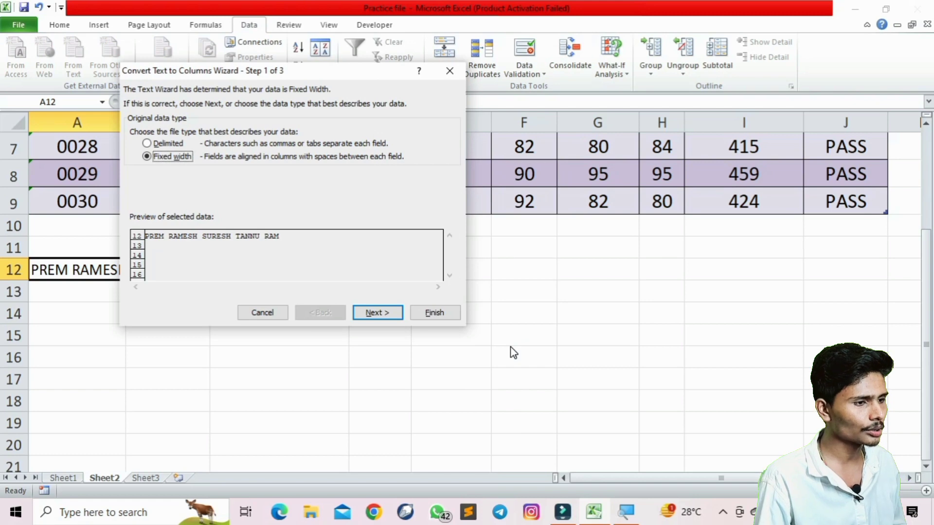
key("Return")
key("Return")
key("Return")
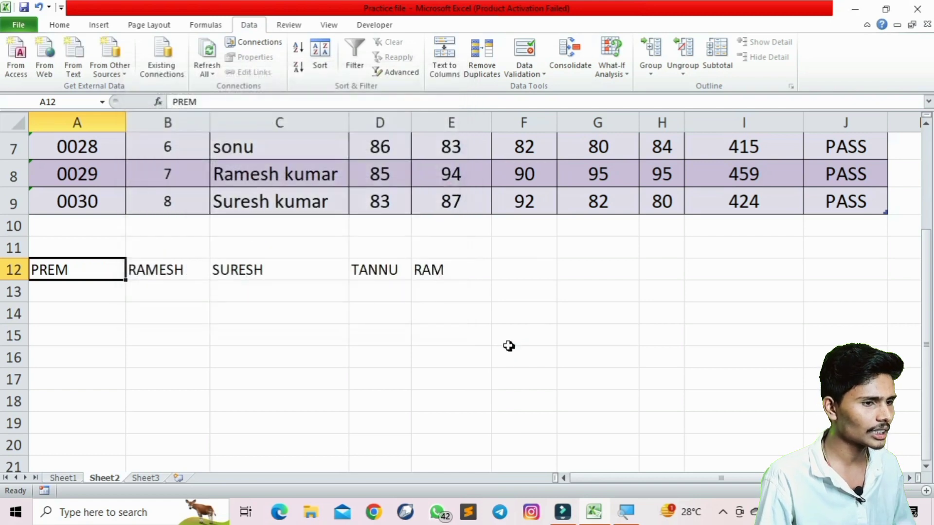
Check the separated names one by one in cells A12 to E12.
left_click(79, 266)
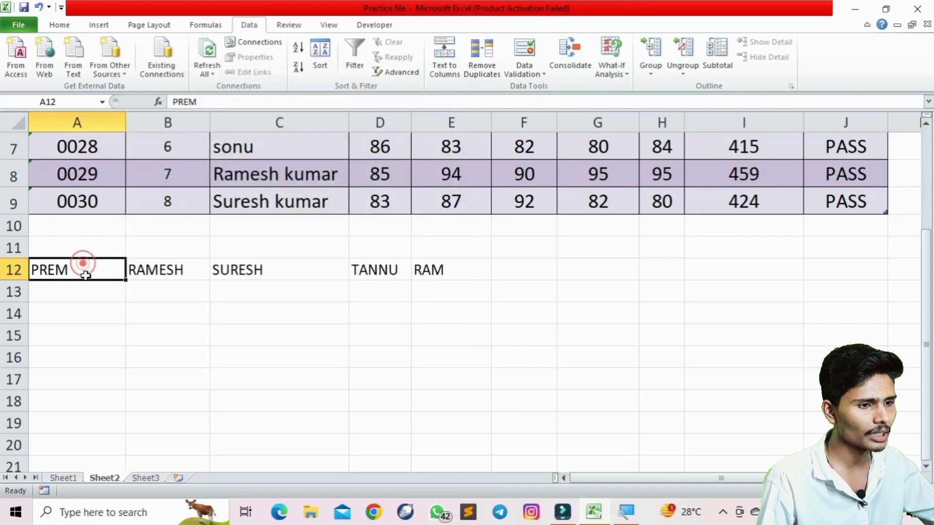
left_click(166, 271)
left_click(279, 268)
left_click(374, 270)
left_click(451, 271)
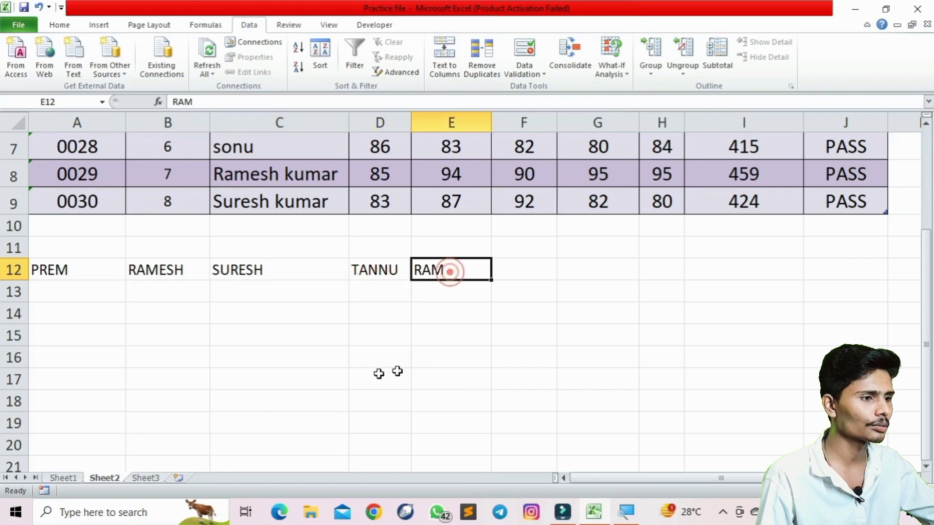
left_click(379, 350)
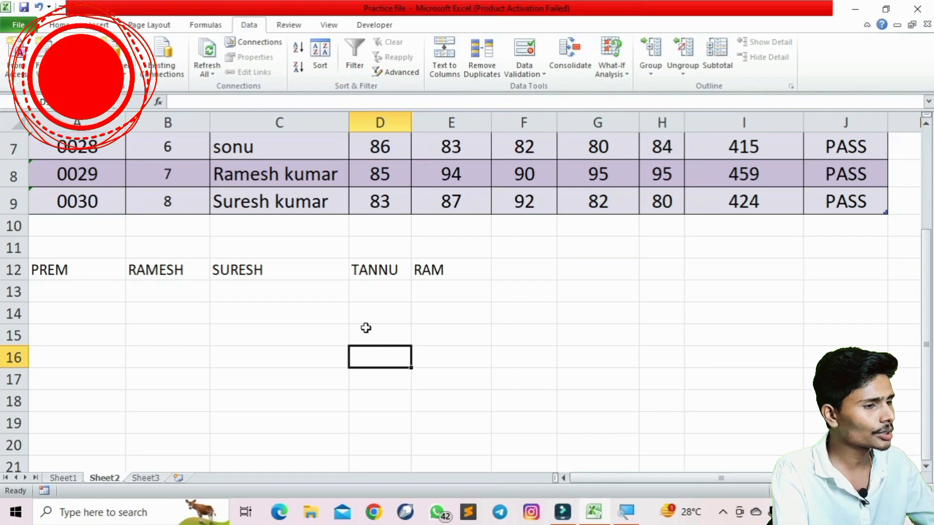
Select the whole of row 2, the first student record in the marks table, and hide it.
scroll(321, 311, "up", 2)
left_click(99, 168)
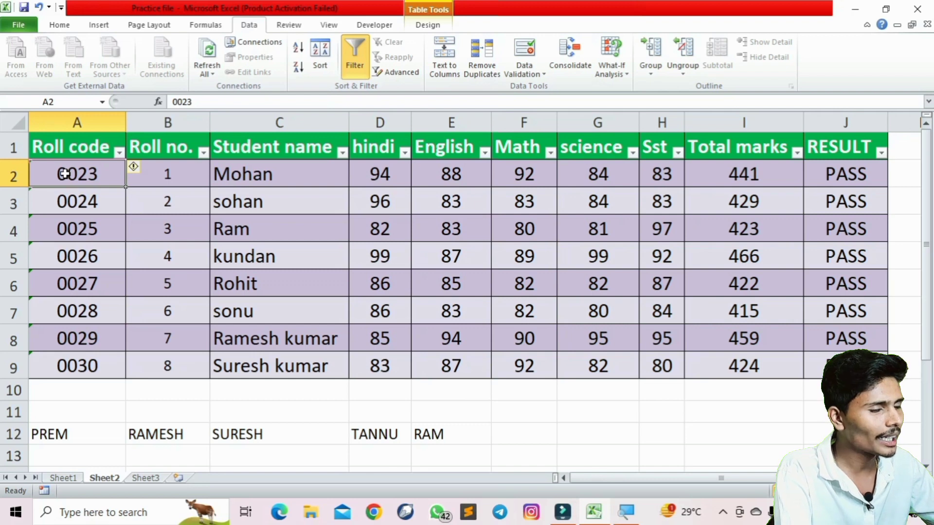
left_click_drag(65, 174, 844, 168)
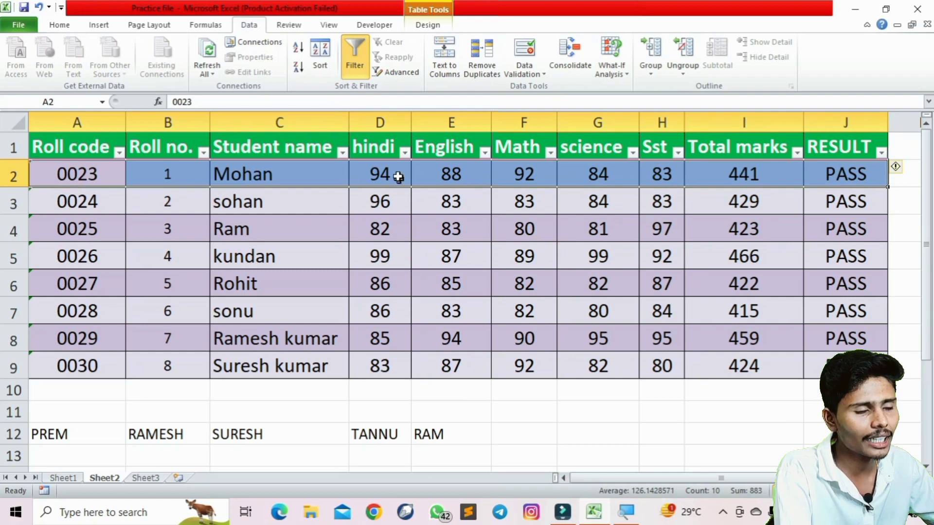
left_click(9, 176)
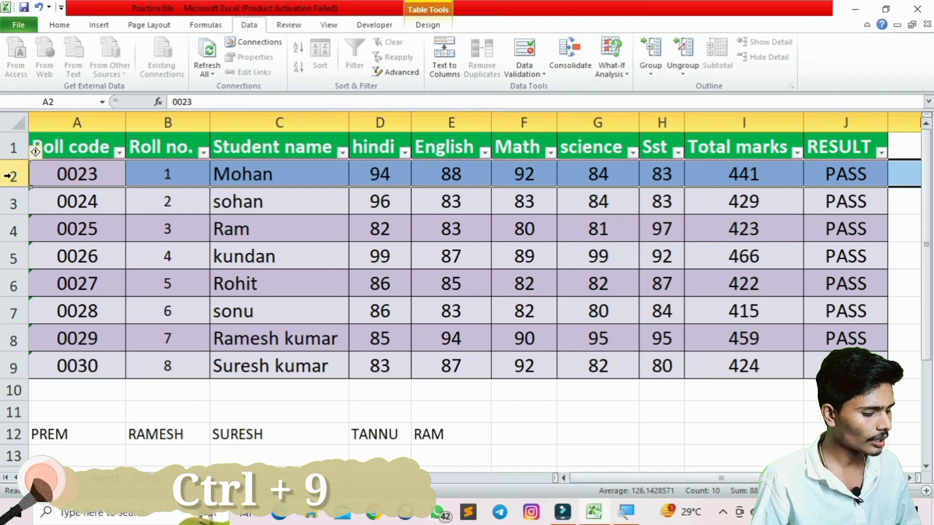
key("ctrl+9")
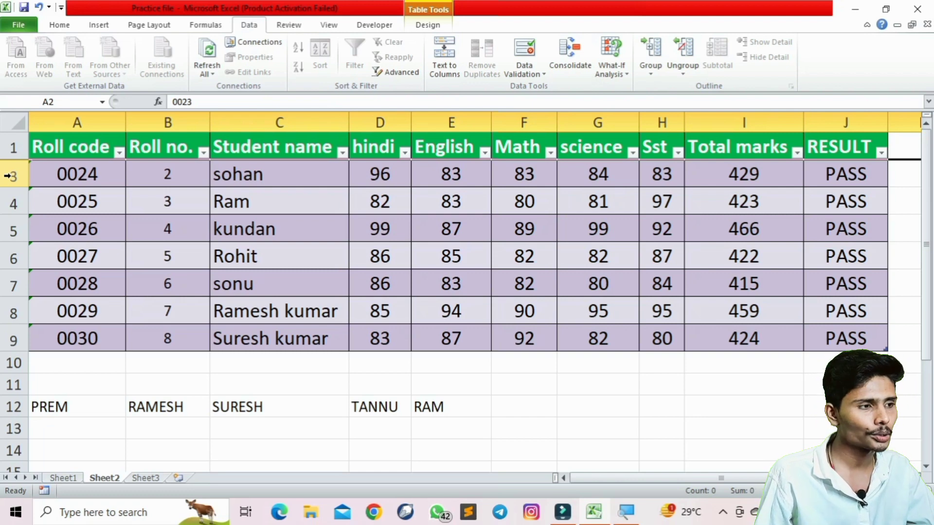
Unhide row 2 of the marks table, hide it once more and unhide it again.
left_click(10, 176)
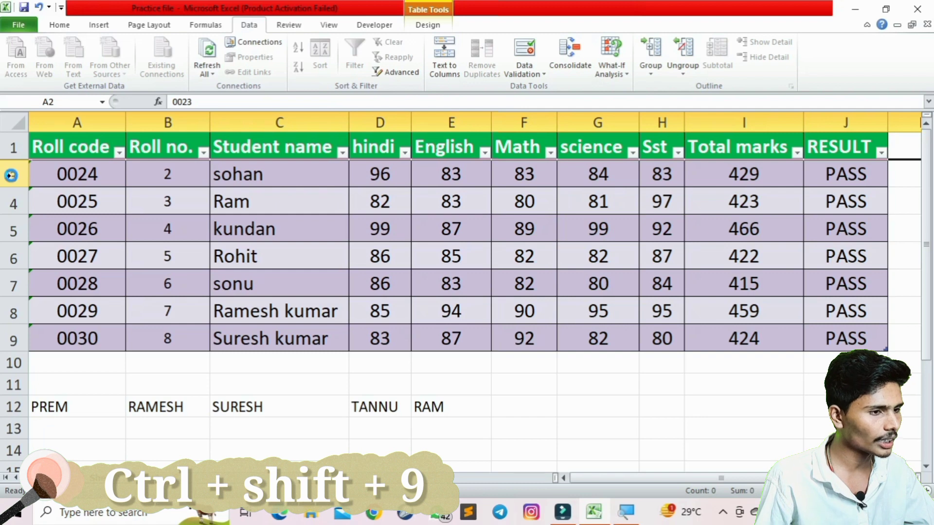
key("ctrl+shift+9")
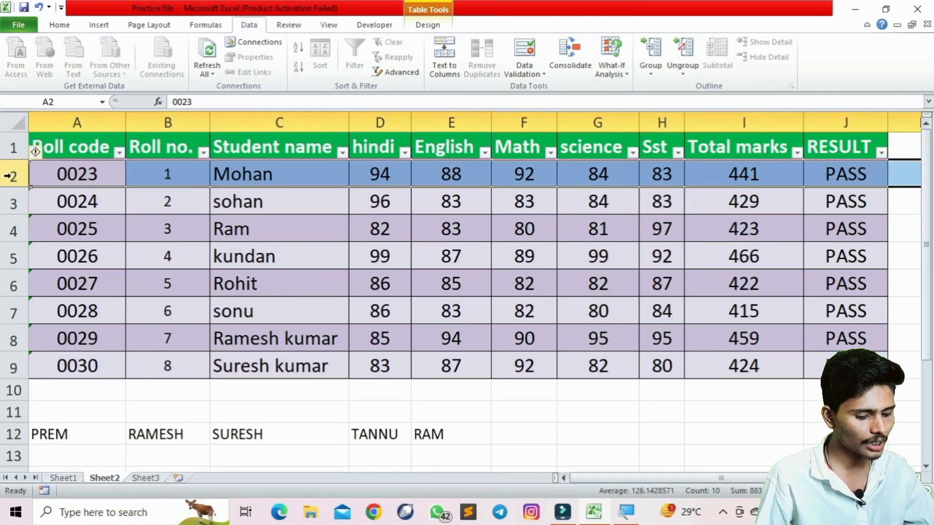
key("ctrl+9")
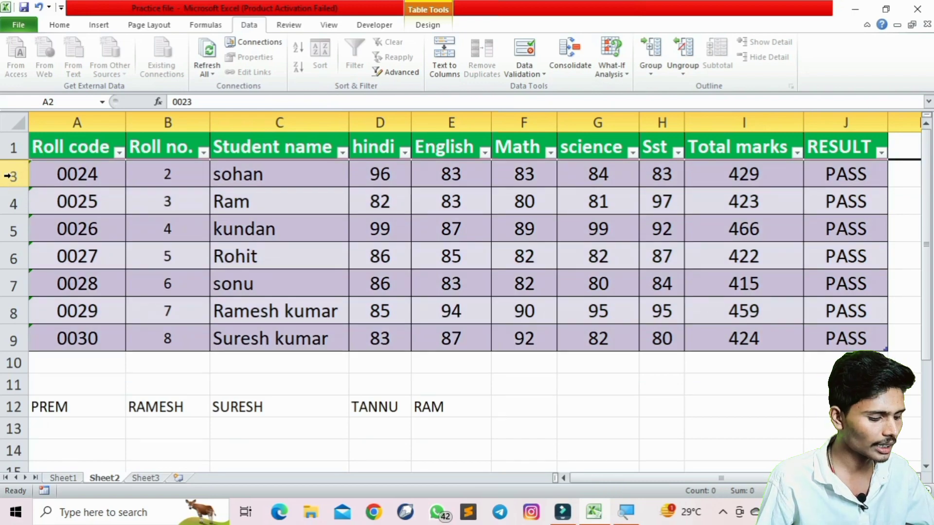
key("ctrl+shift+9")
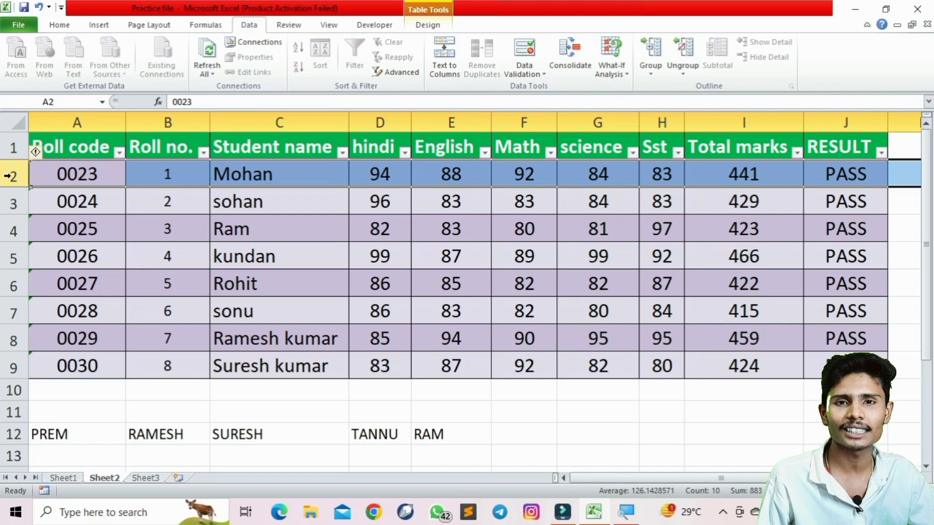
left_click(8, 176)
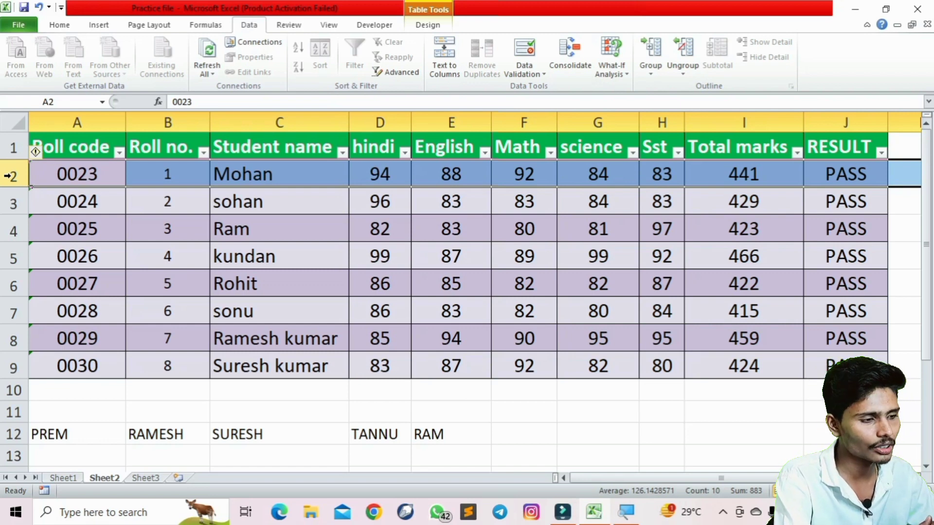
Look through the workbook's existing worksheets, Sheet1, Sheet2 and Sheet3.
left_click(376, 432)
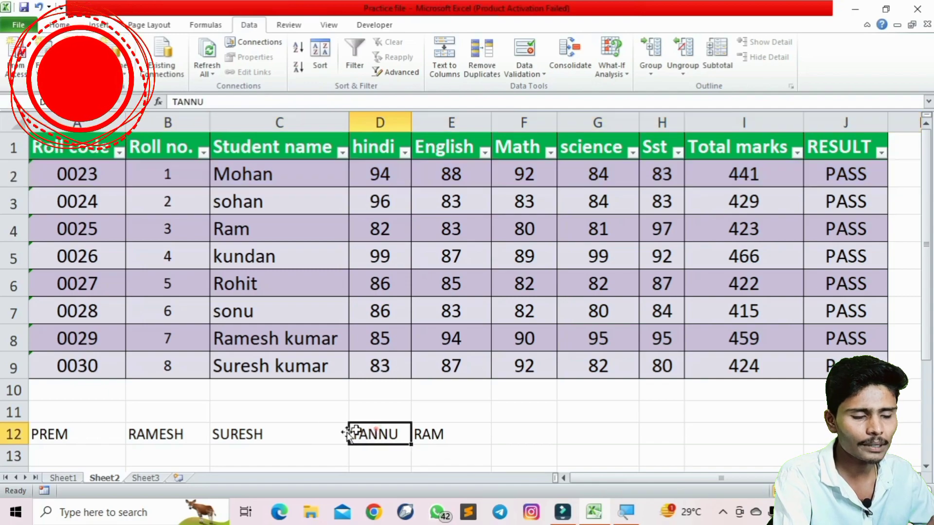
left_click(146, 478)
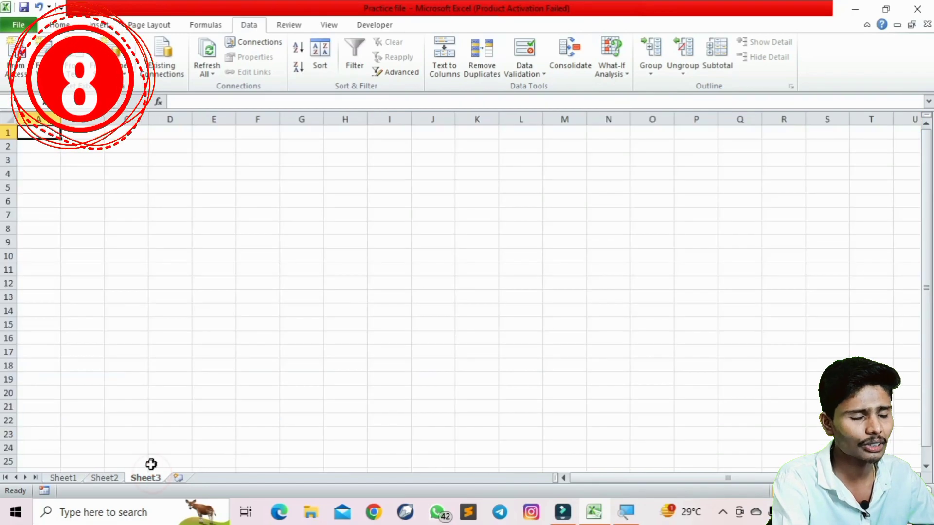
left_click(113, 479)
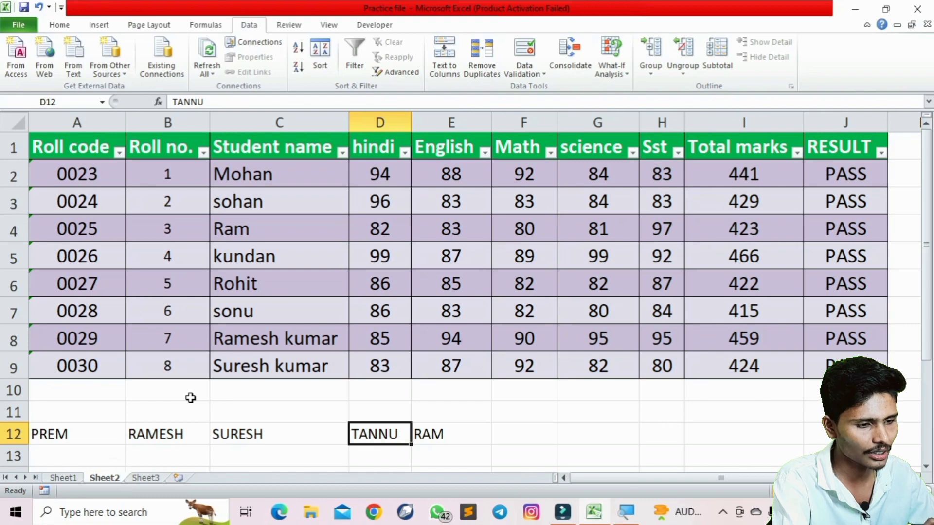
left_click(63, 479)
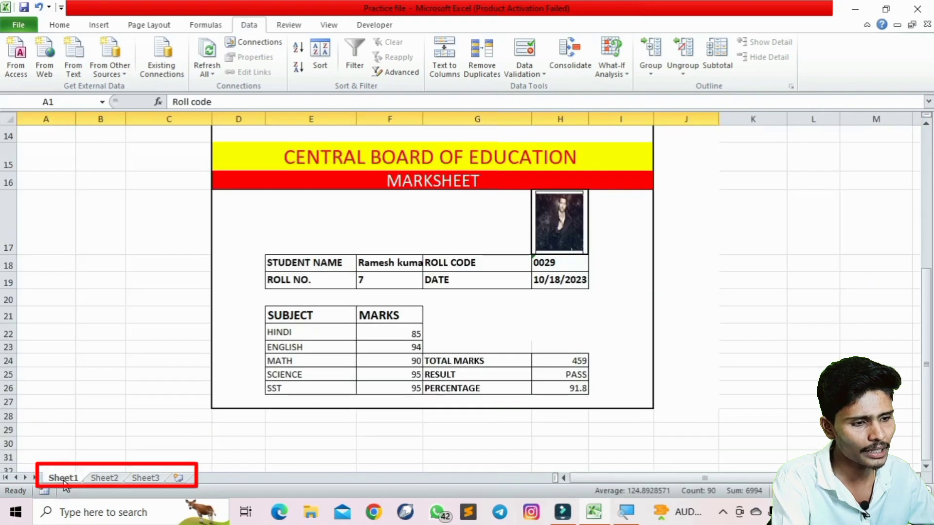
left_click(105, 478)
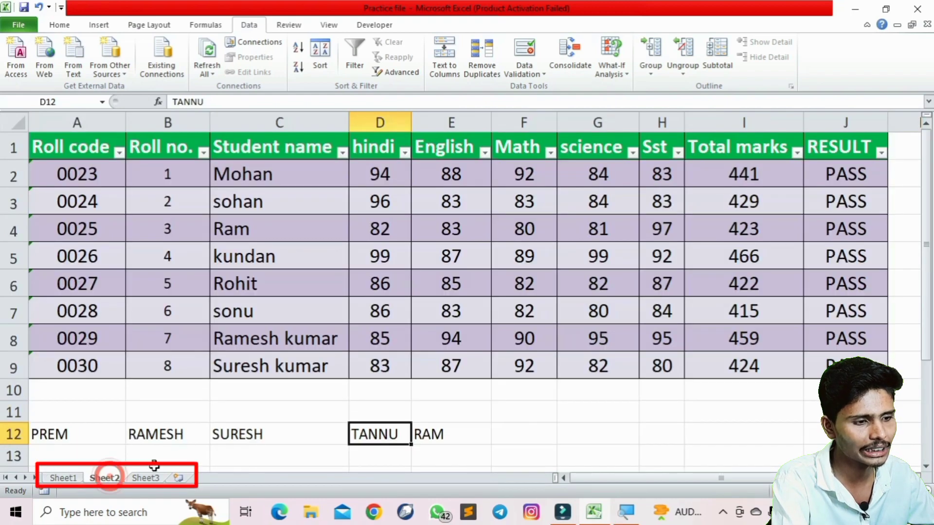
Insert a new blank worksheet between Sheet2 and Sheet3.
left_click(145, 478)
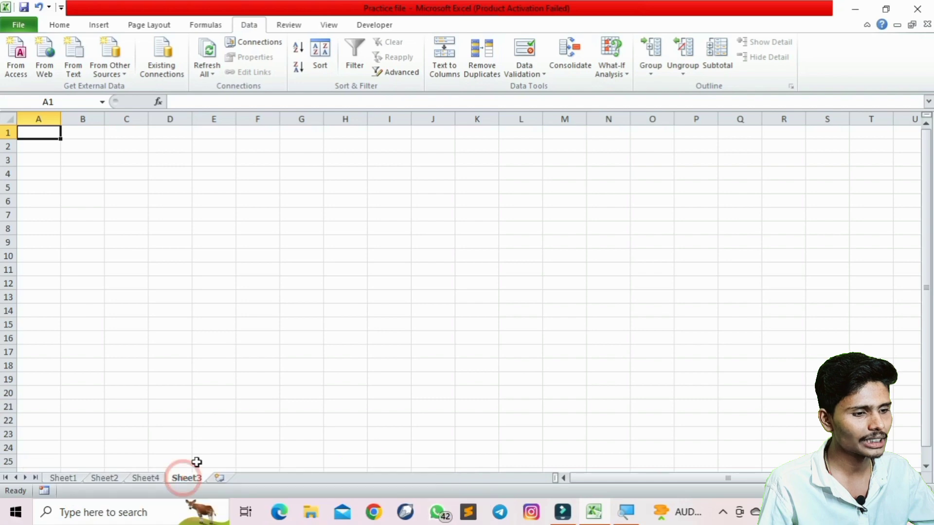
left_click_drag(185, 478, 144, 482)
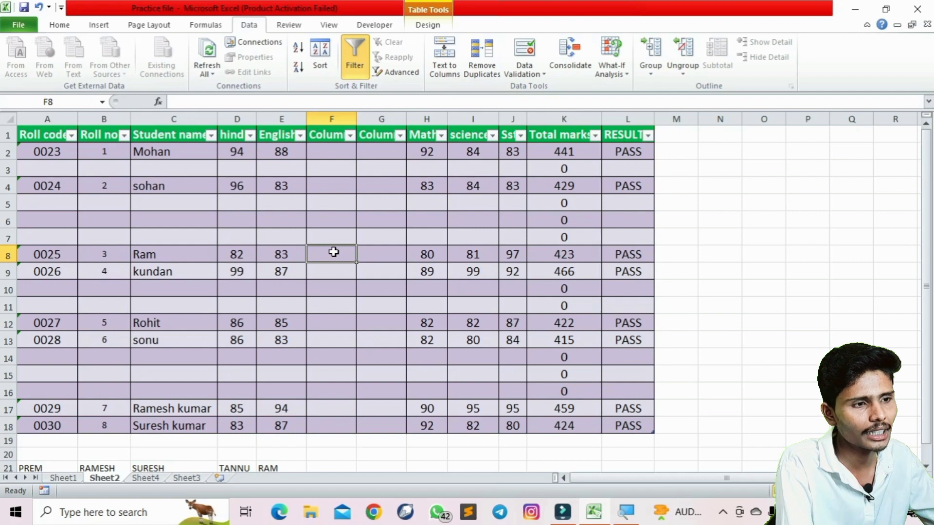
Select the entire marks table on Sheet2 and use Go To Special with Blanks to select only its empty cells.
left_click(46, 138)
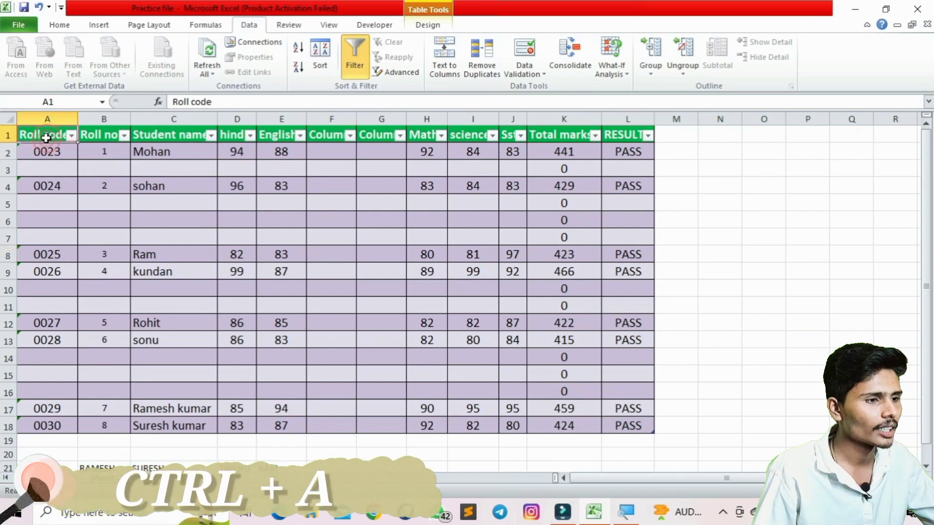
key("ctrl+a")
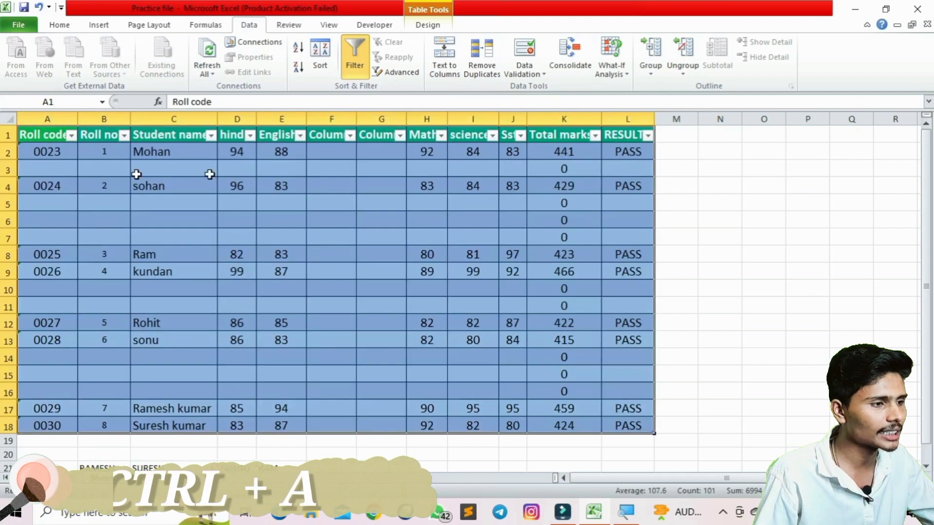
key("ctrl+g")
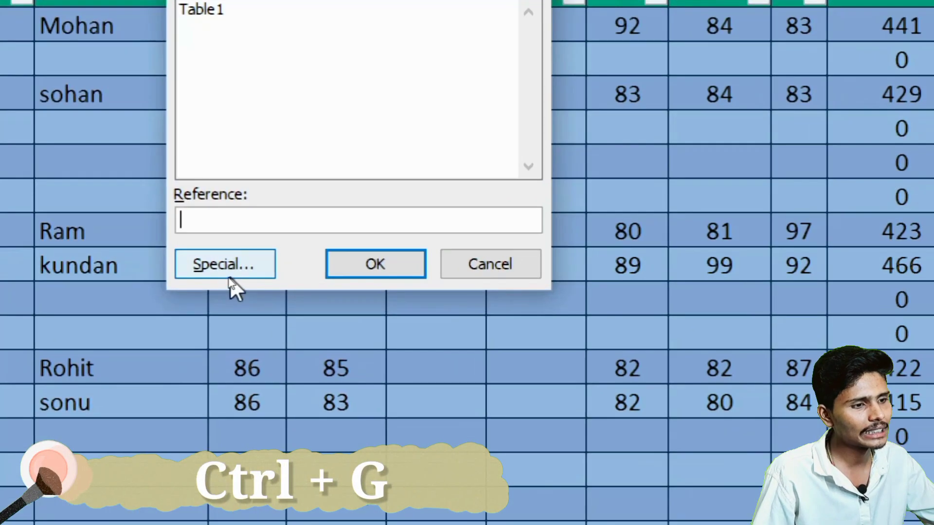
left_click(228, 270)
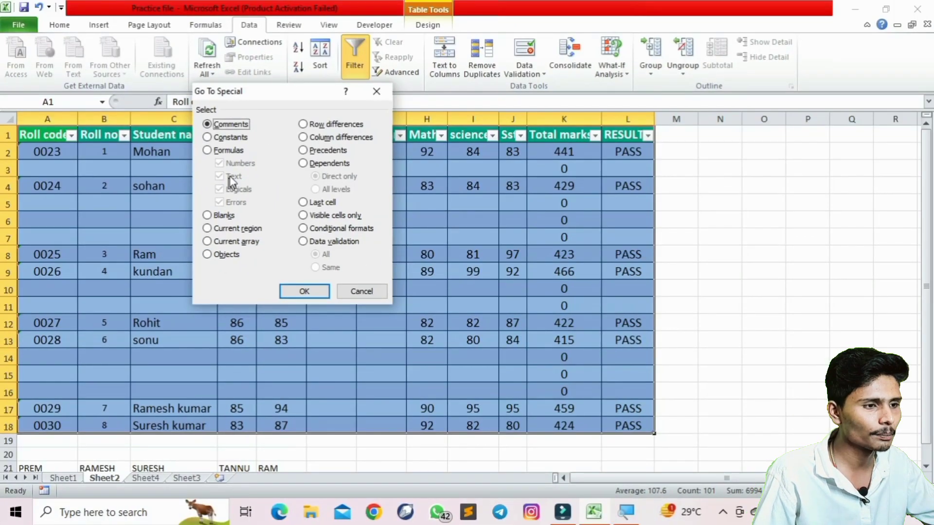
left_click_drag(281, 95, 283, 114)
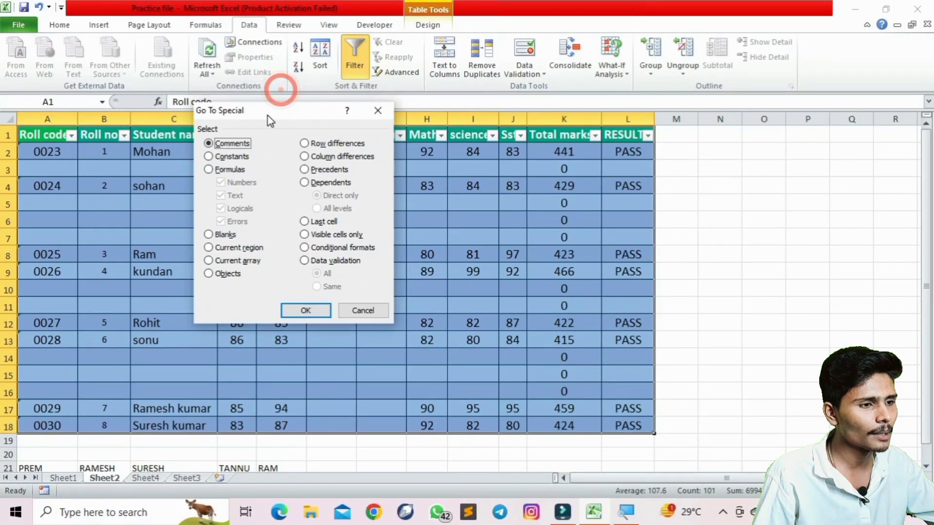
left_click(211, 235)
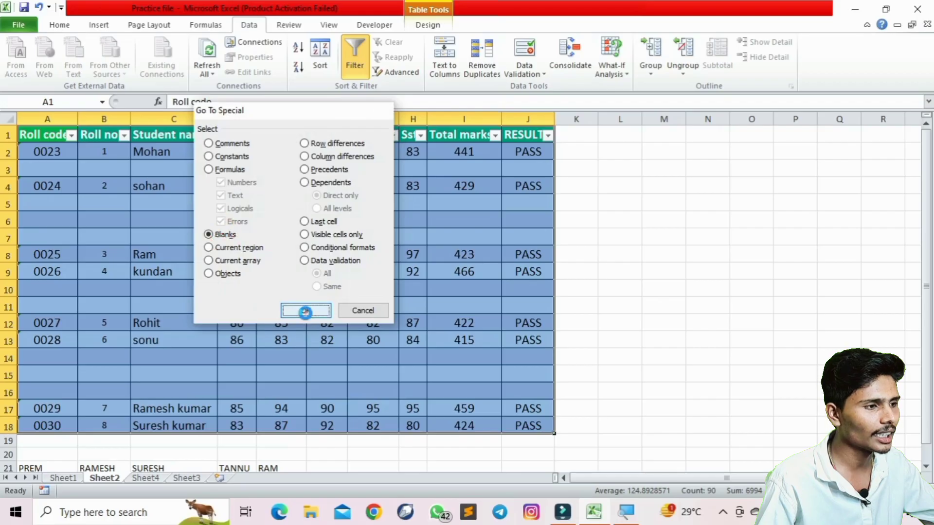
left_click(398, 385)
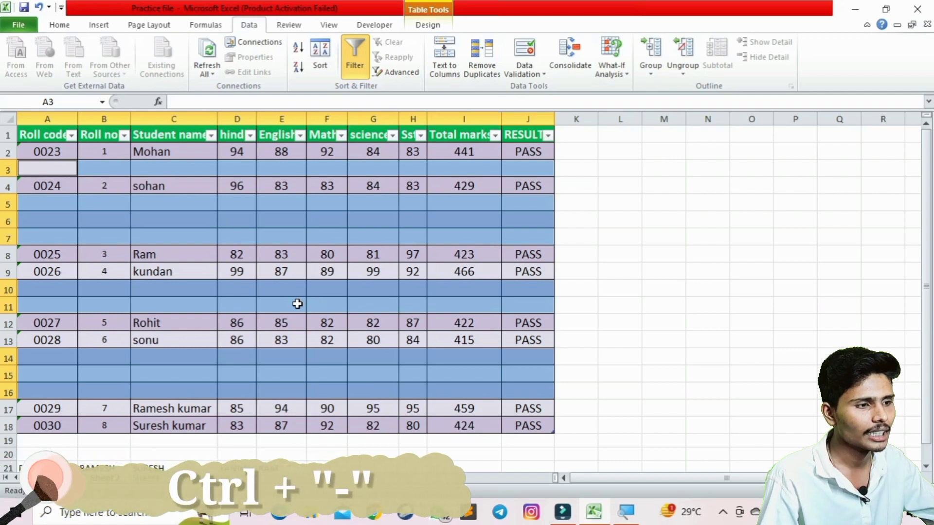
Delete the selected blank rows from the marks table and review the remaining student records.
key("ctrl+minus")
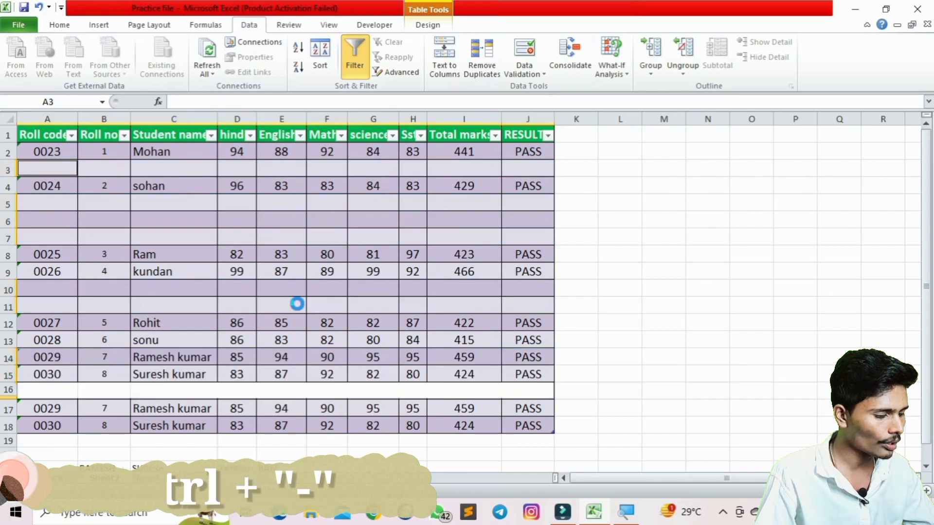
left_click(352, 255)
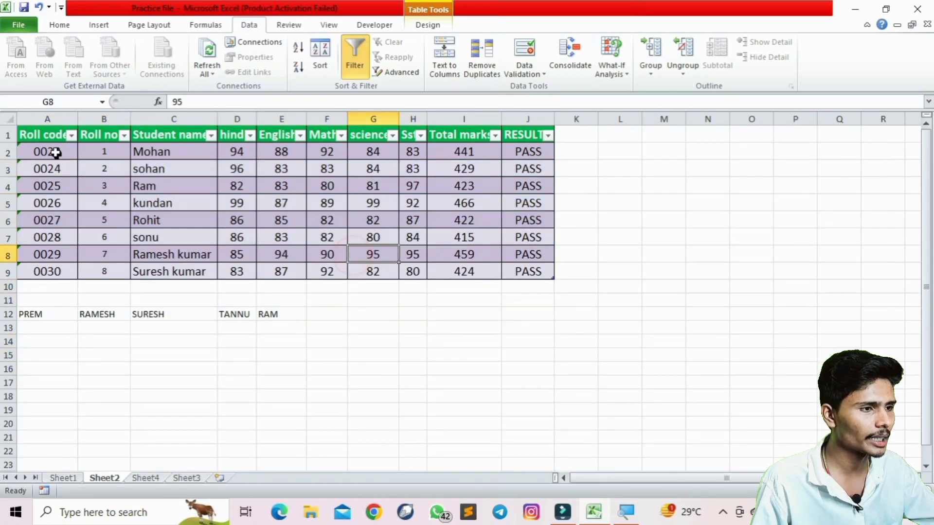
left_click(97, 170)
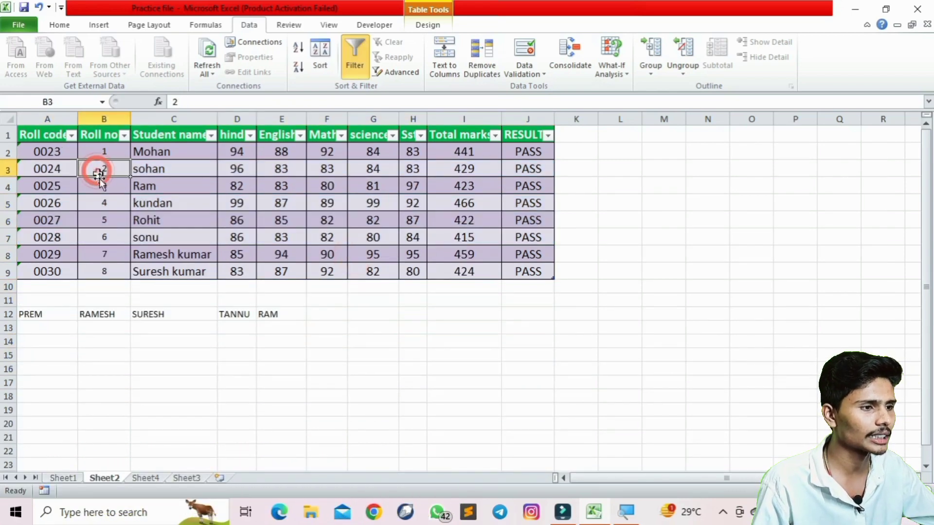
scroll(63, 158, "up", 1)
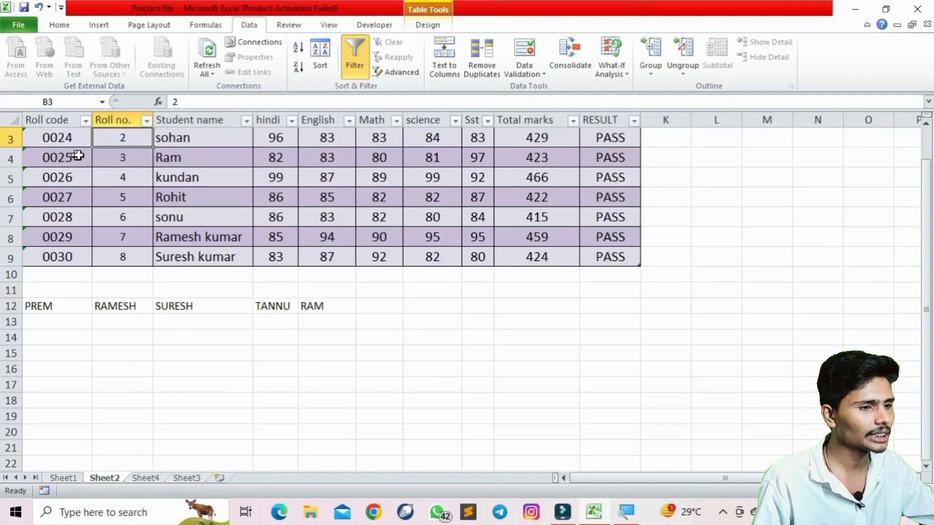
Enter the formula =UPPER(A17) in cell B17 under the UPPERCASE header and auto-fit the width of column B.
scroll(77, 155, "up", 1)
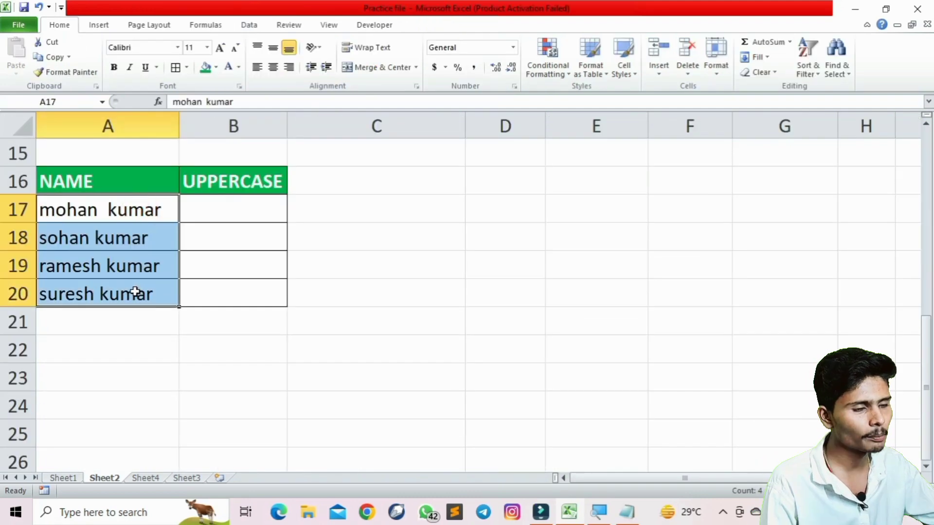
left_click(214, 205)
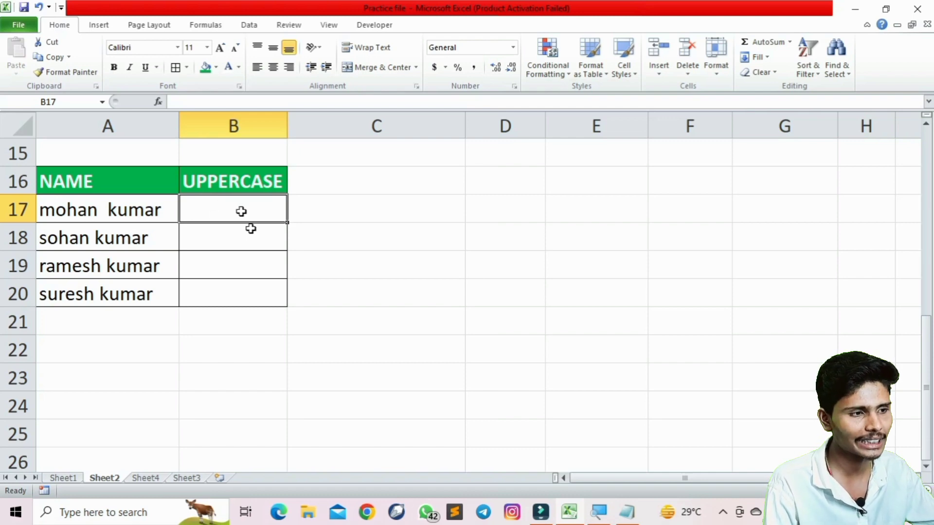
type("=")
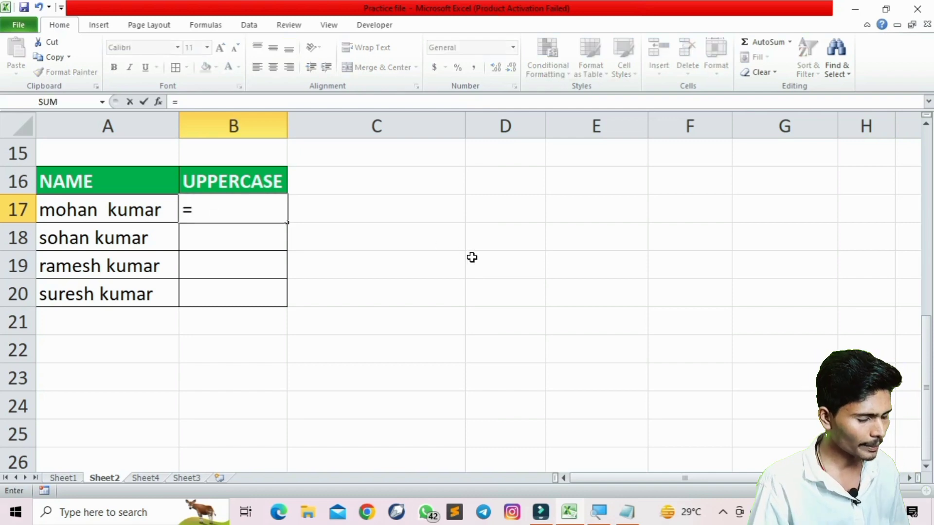
type("UPPE")
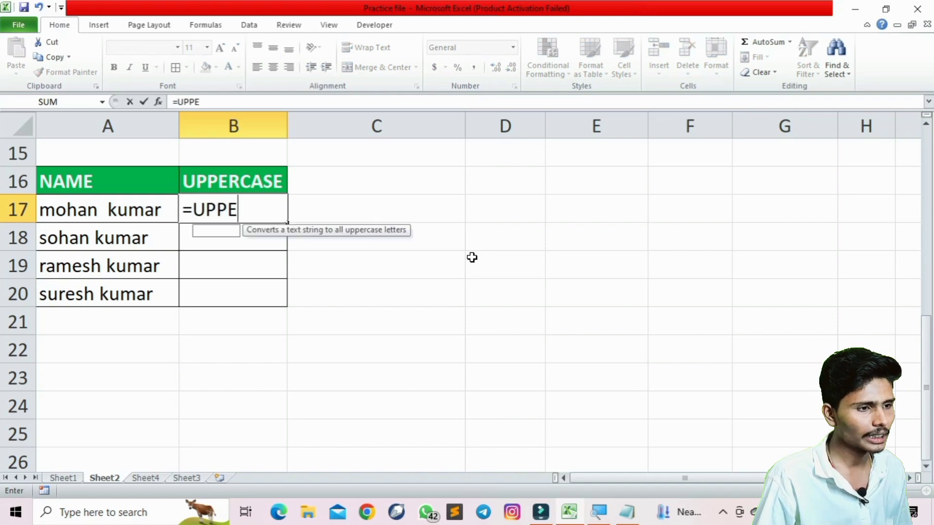
key("BackSpace")
key("BackSpace")
type("R")
key("BackSpace")
type("PER(")
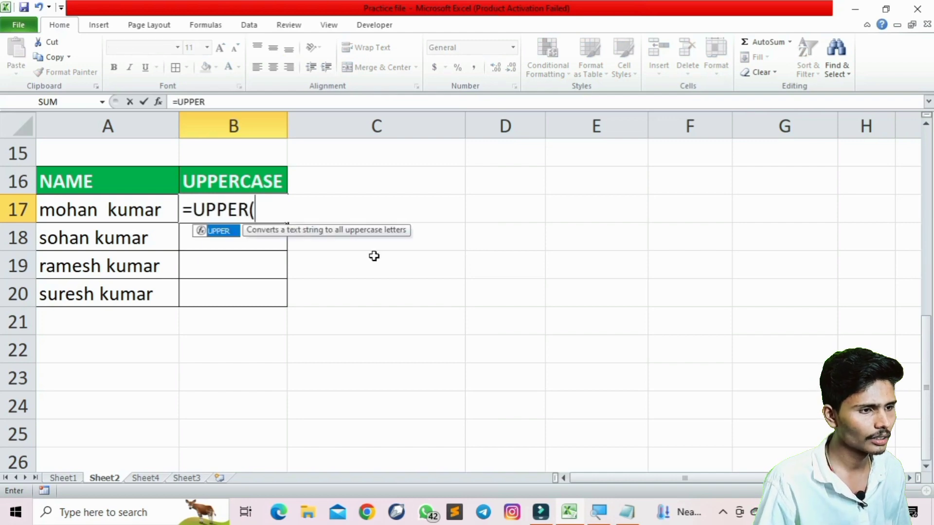
left_click(111, 209)
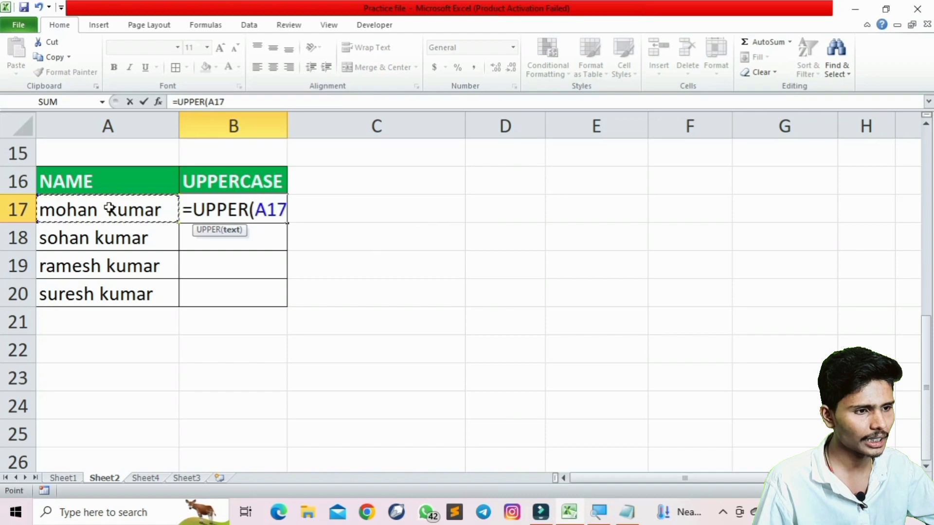
type(")")
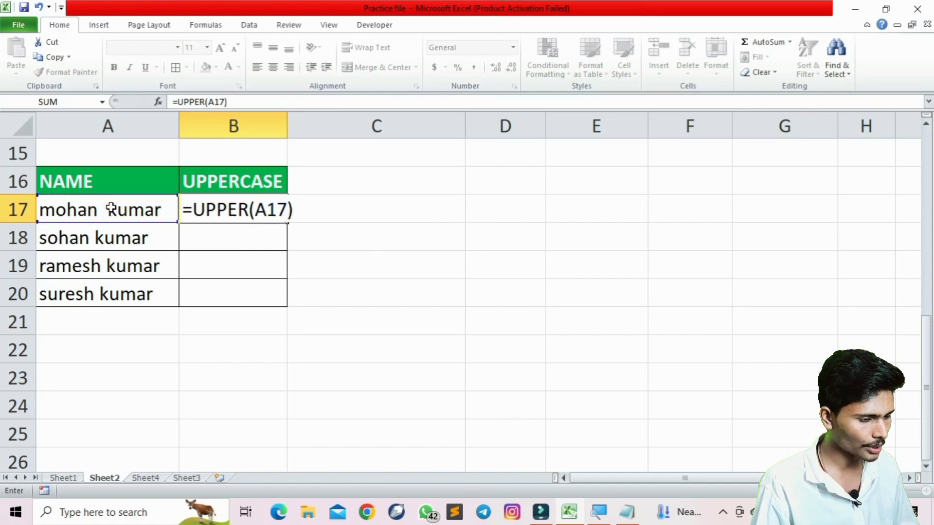
key("Return")
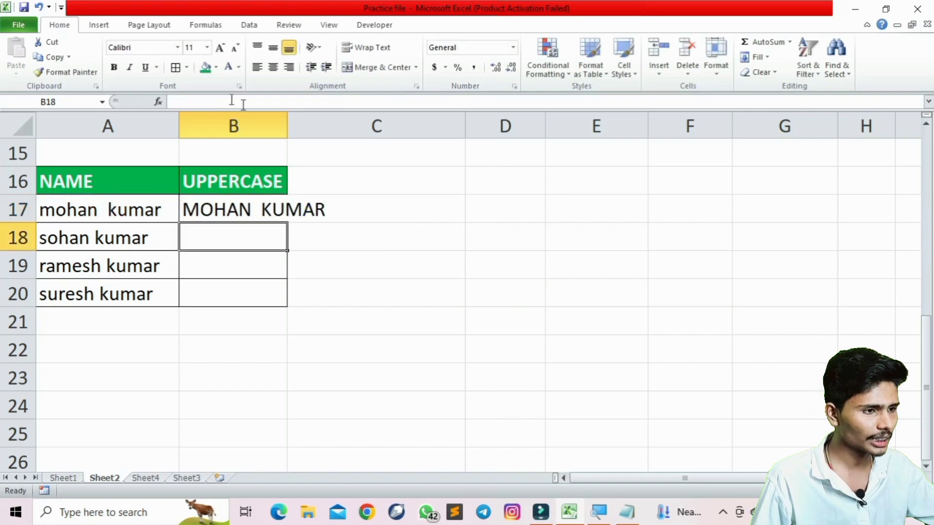
double_click(287, 127)
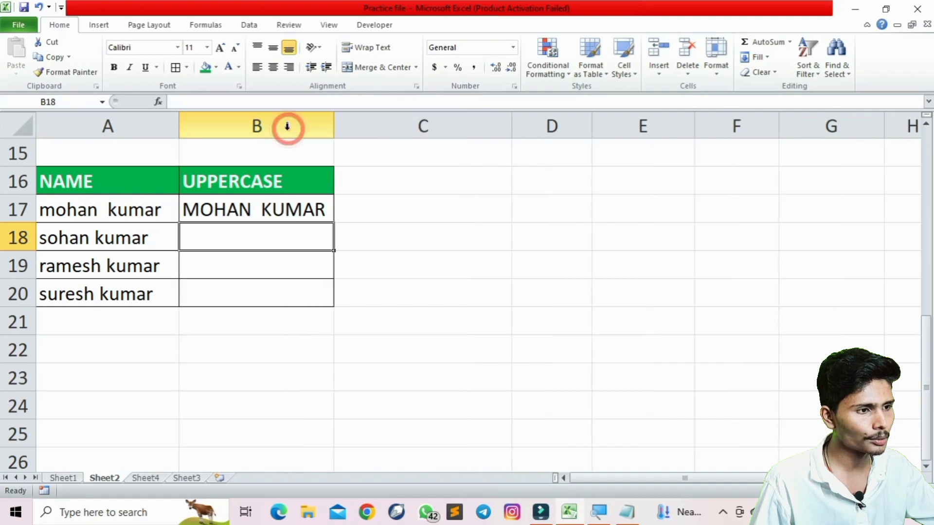
Autofill the UPPER formula from B17 down to B20, and undo the fill.
left_click(259, 205)
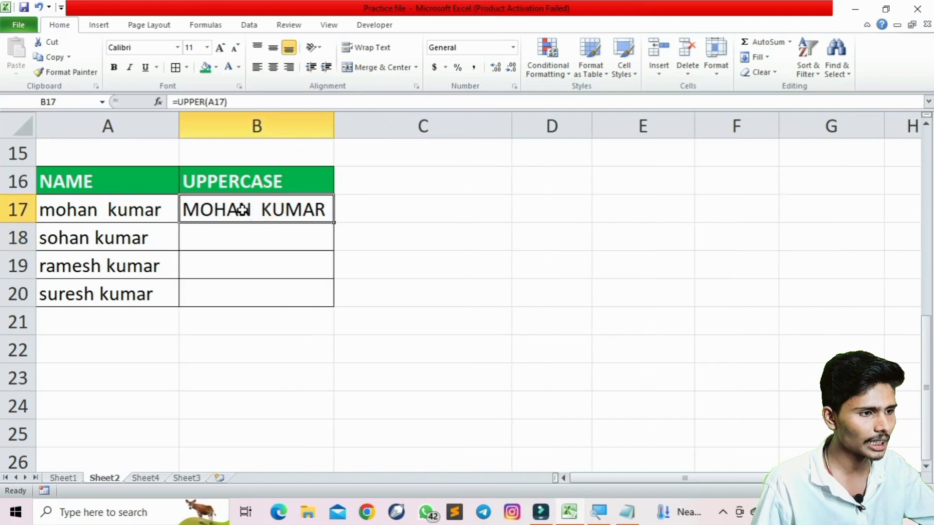
double_click(333, 223)
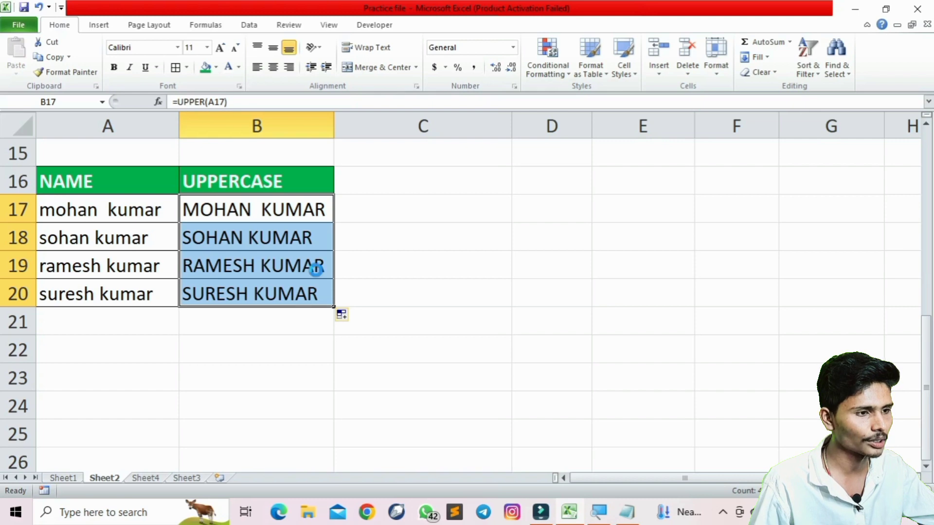
key("ctrl+z")
Repeat the autofill of B17's formula down to B20, compare it with the NAME column, and undo it.
scroll(366, 250, "up", 2)
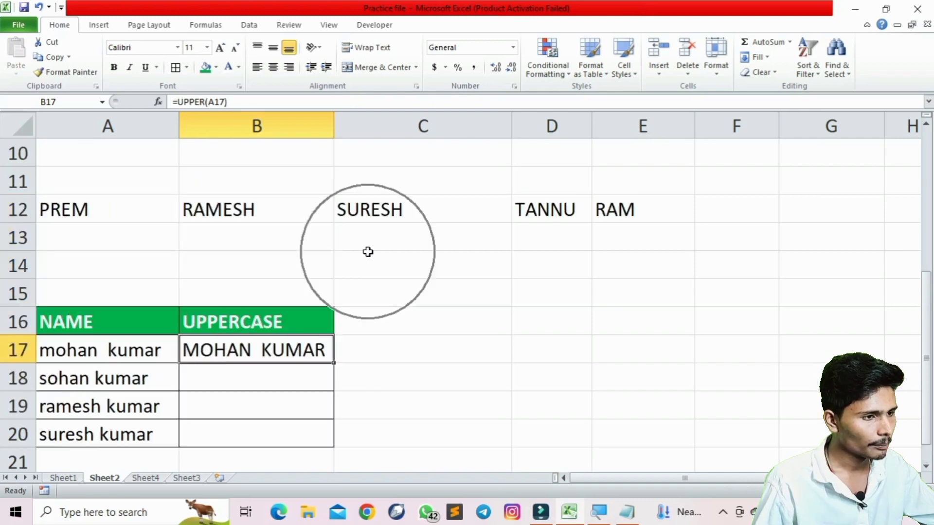
scroll(375, 255, "down", 2)
scroll(380, 258, "up", 3, "ctrl")
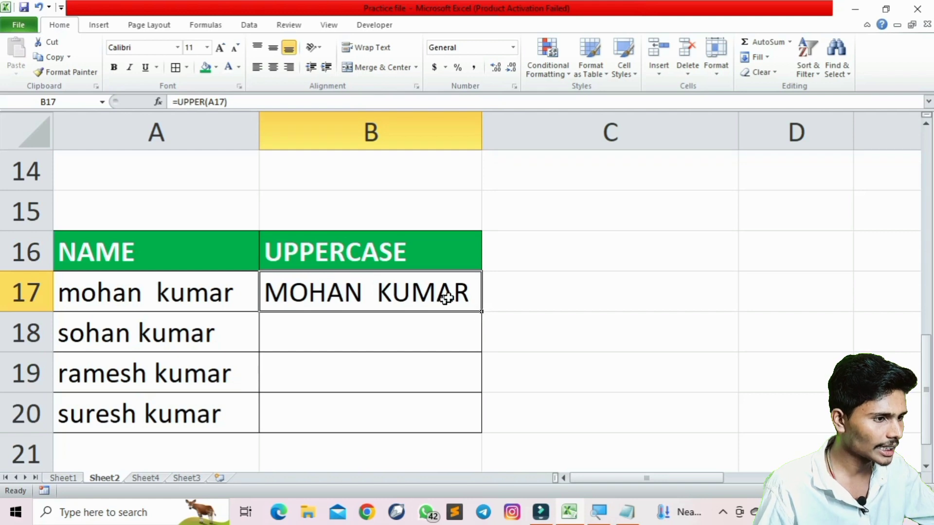
scroll(449, 296, "up", 3, "ctrl")
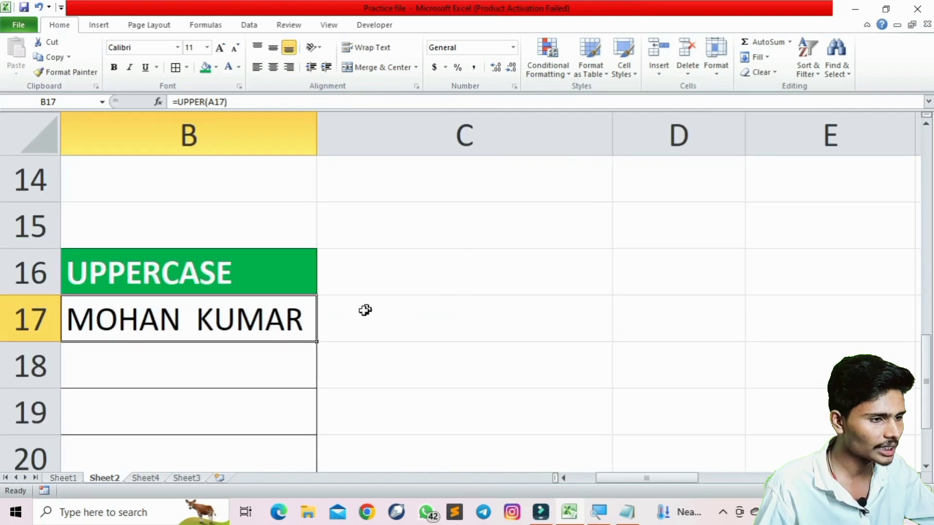
double_click(317, 343)
scroll(313, 339, "down", 1, "ctrl")
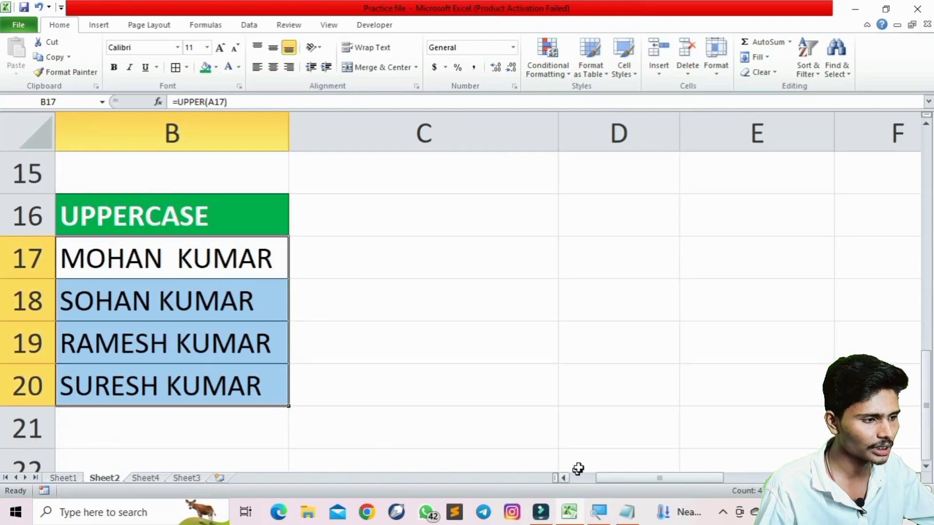
left_click_drag(606, 479, 505, 469)
scroll(475, 444, "up", 1, "ctrl")
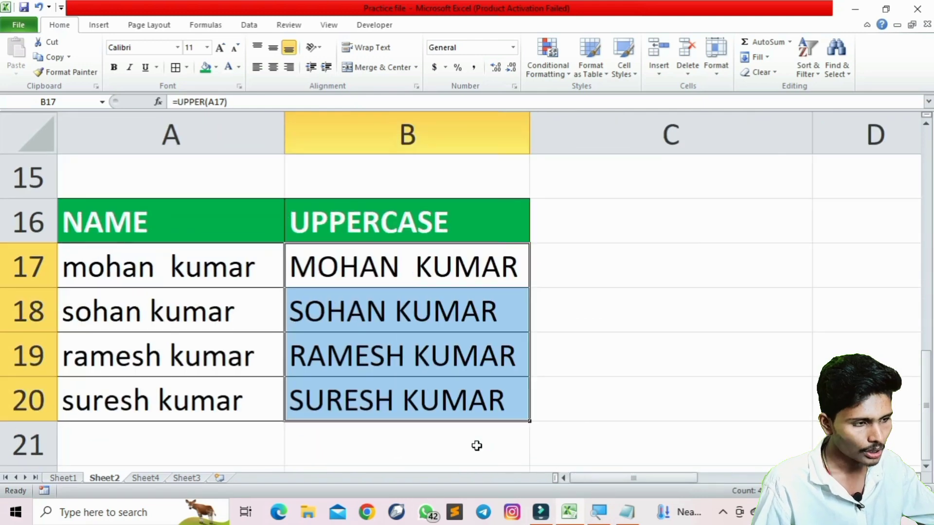
scroll(564, 382, "up", 1, "ctrl")
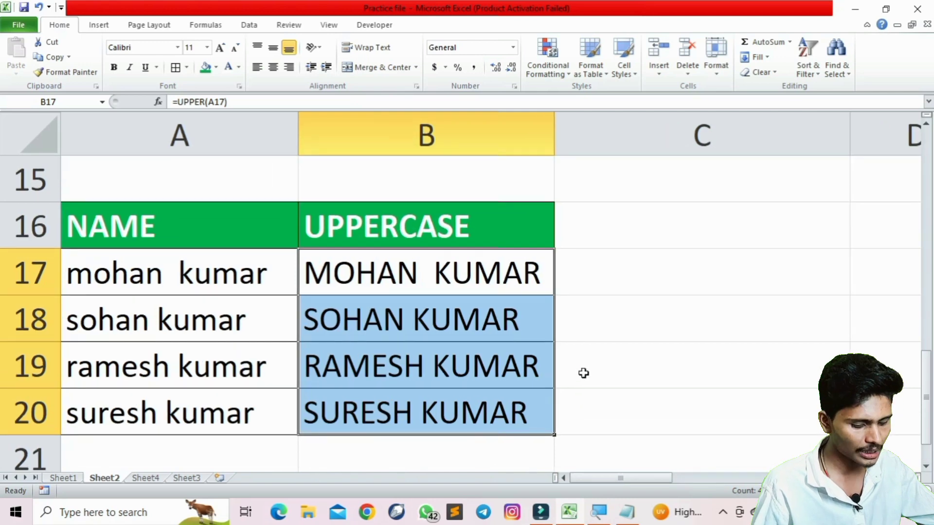
key("ctrl+z")
Select B17:B20 and use the Fill Down command to copy the UPPER formula to the remaining names.
scroll(584, 373, "down", 1, "ctrl")
left_click(444, 290)
left_click(448, 267)
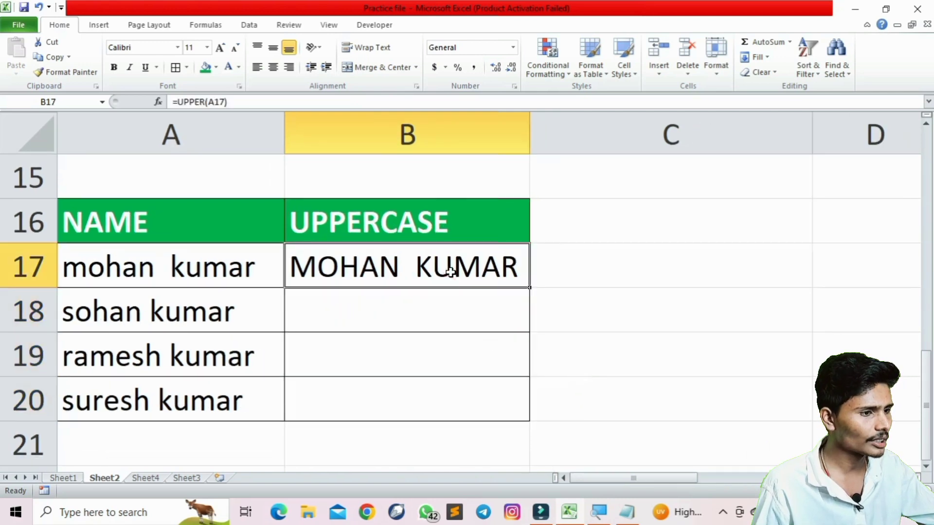
left_click_drag(448, 269, 459, 392)
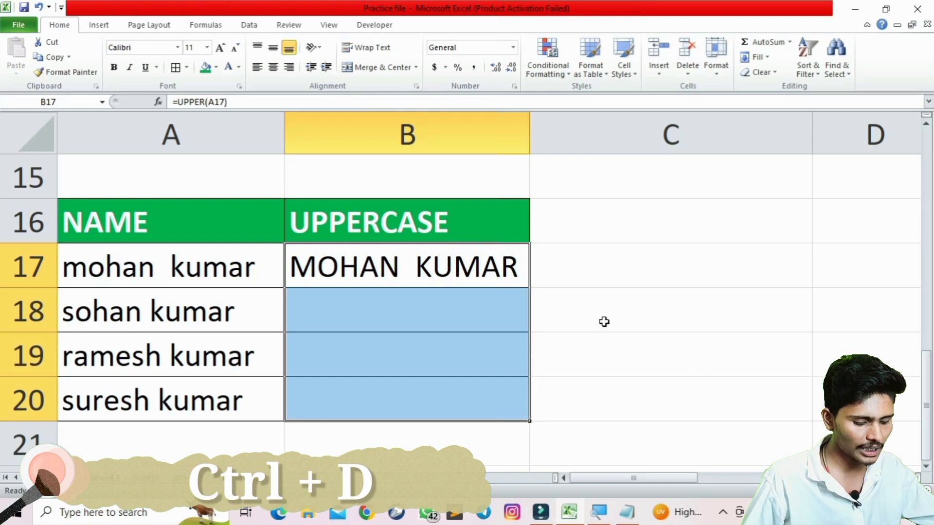
key("ctrl+d")
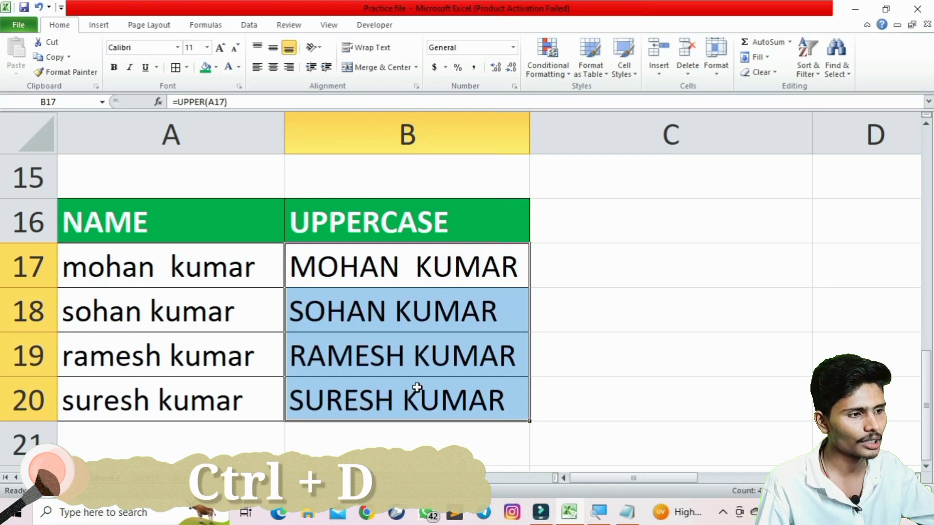
scroll(556, 313, "down", 2, "ctrl")
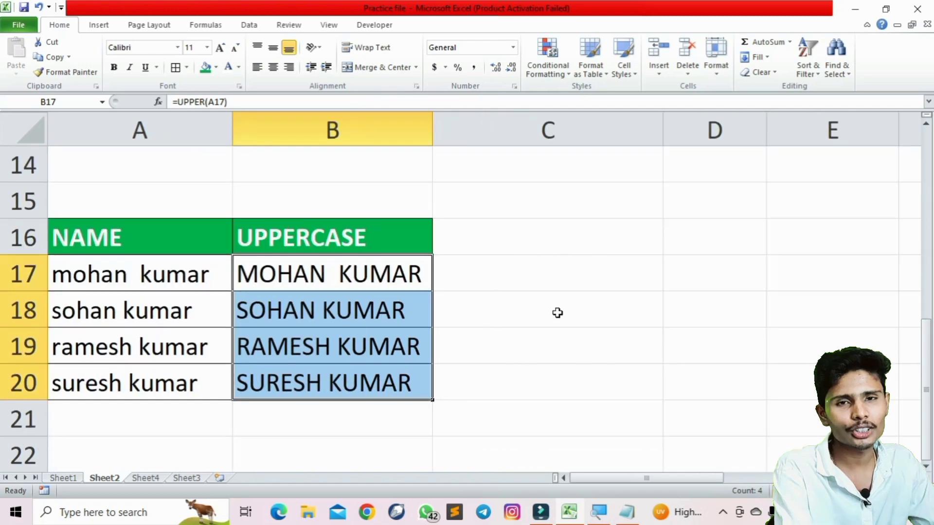
scroll(539, 309, "down", 1, "ctrl")
left_click(446, 273)
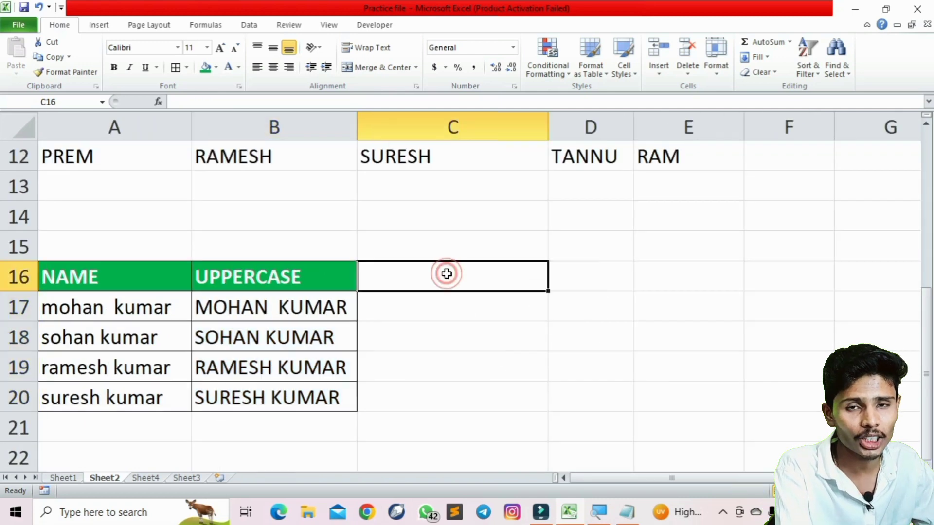
left_click(209, 300)
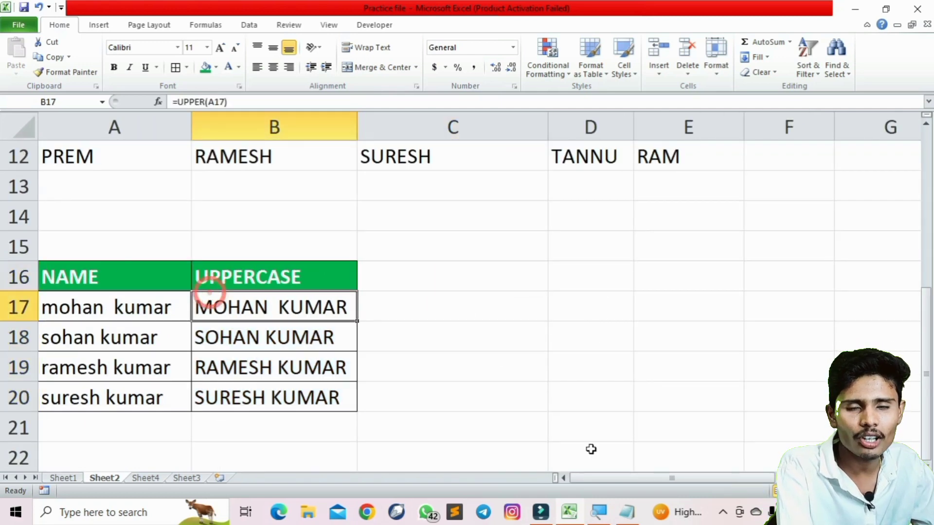